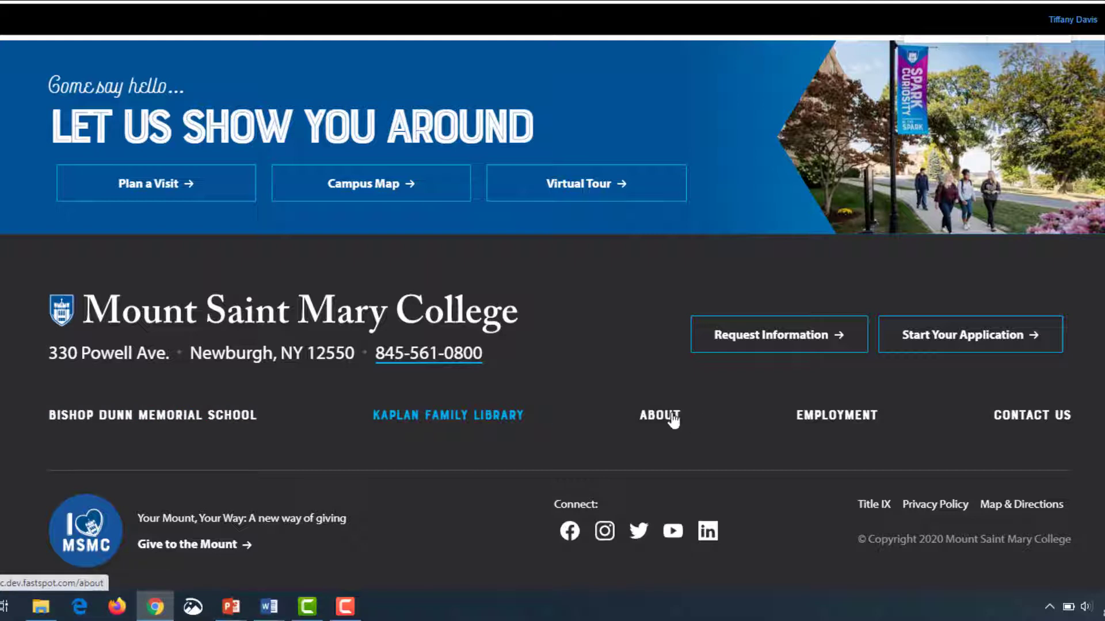
Step: Open the Kaplan Family Library site and go to the Articles and Databases page under Find Information
click(445, 423)
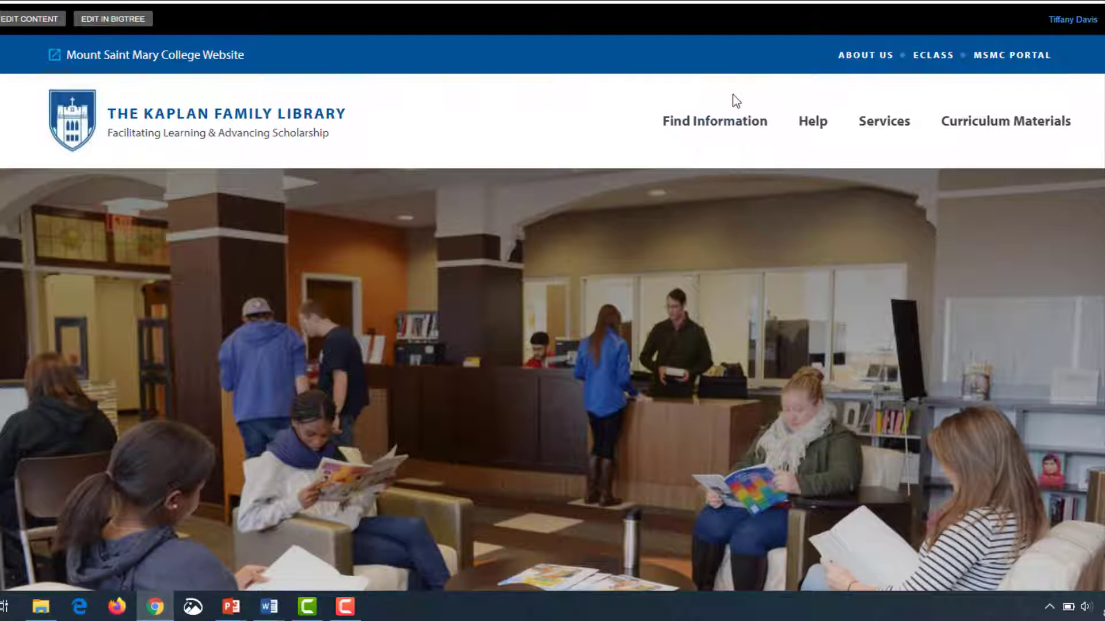
click(715, 130)
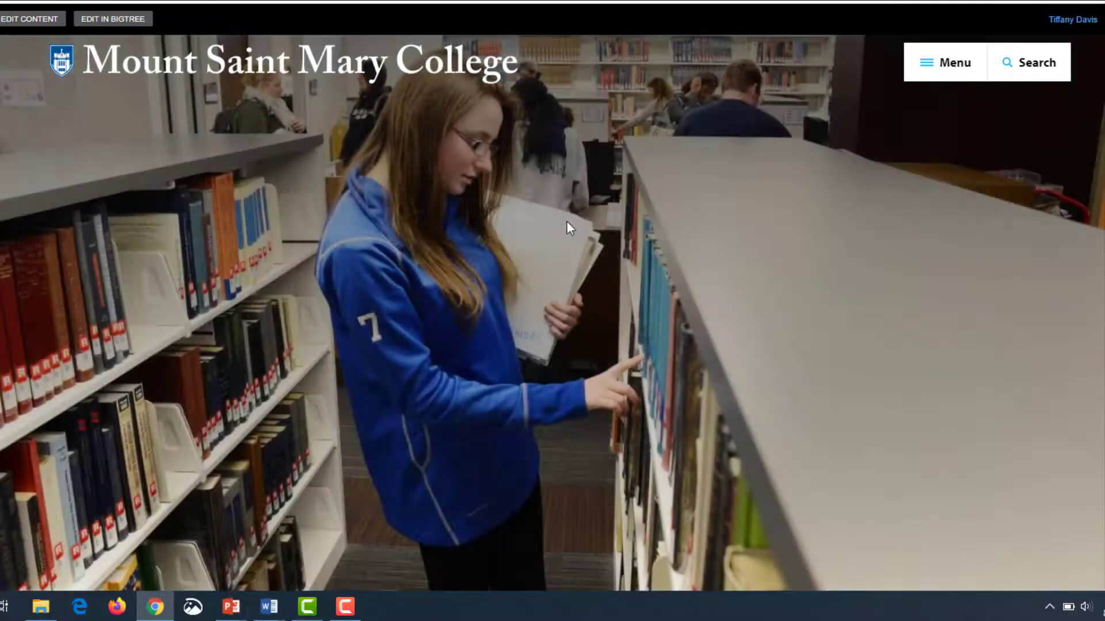
scroll(599, 241, down, 2)
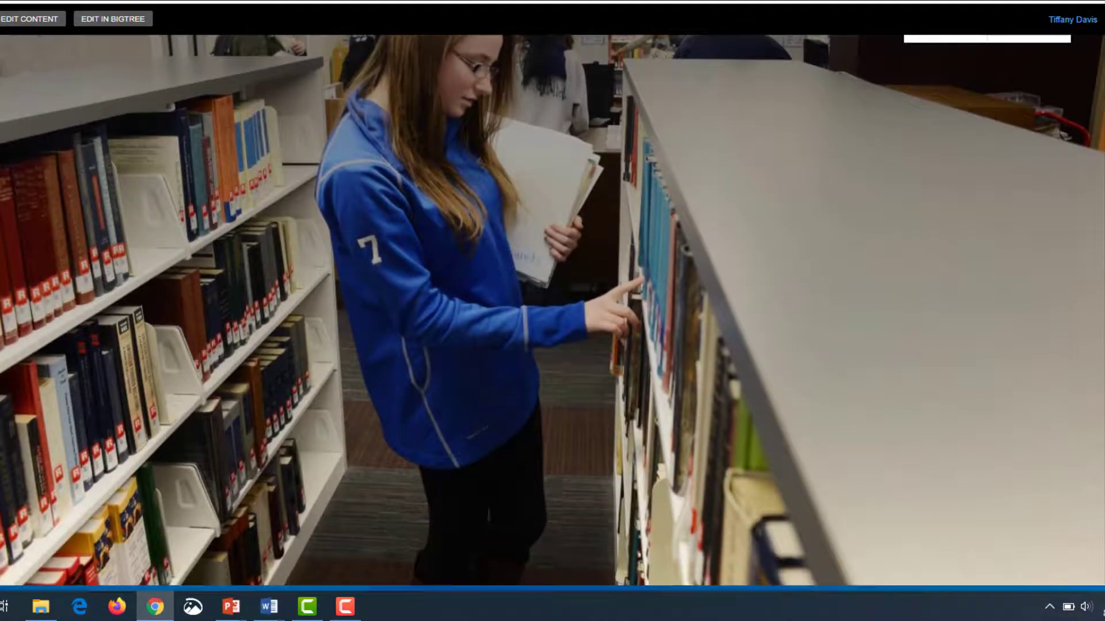
scroll(552, 313, down, 12)
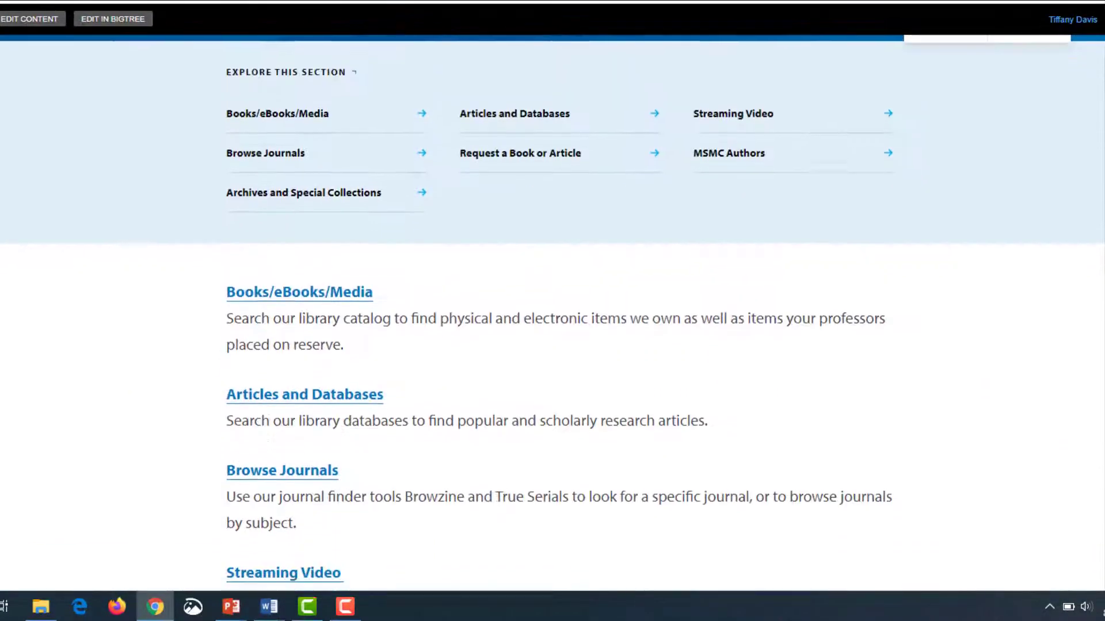
scroll(553, 314, down, 2)
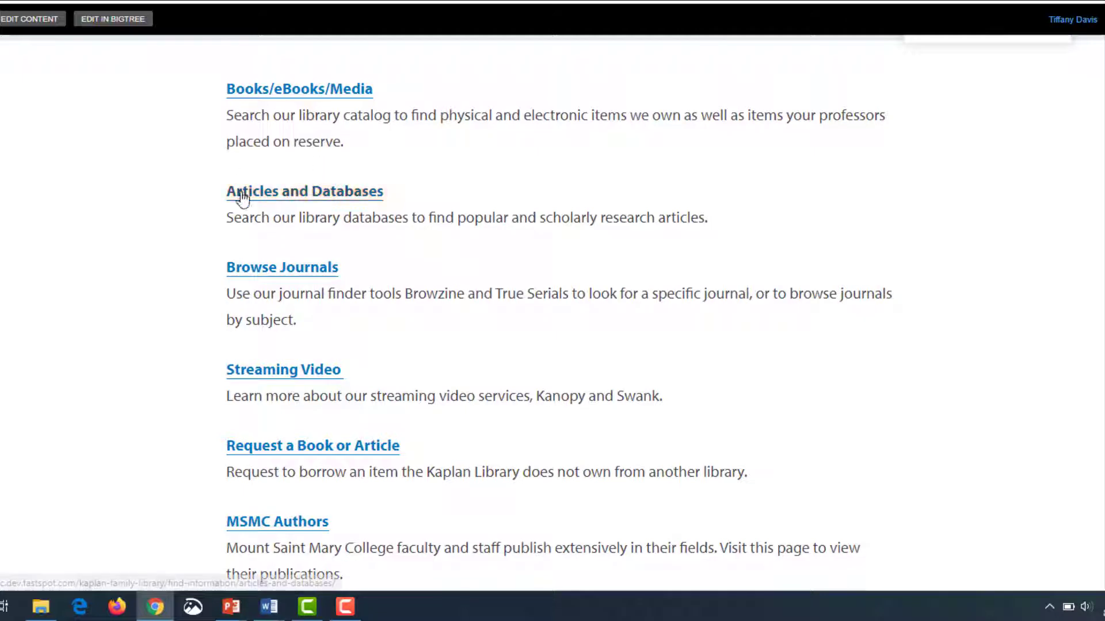
click(305, 199)
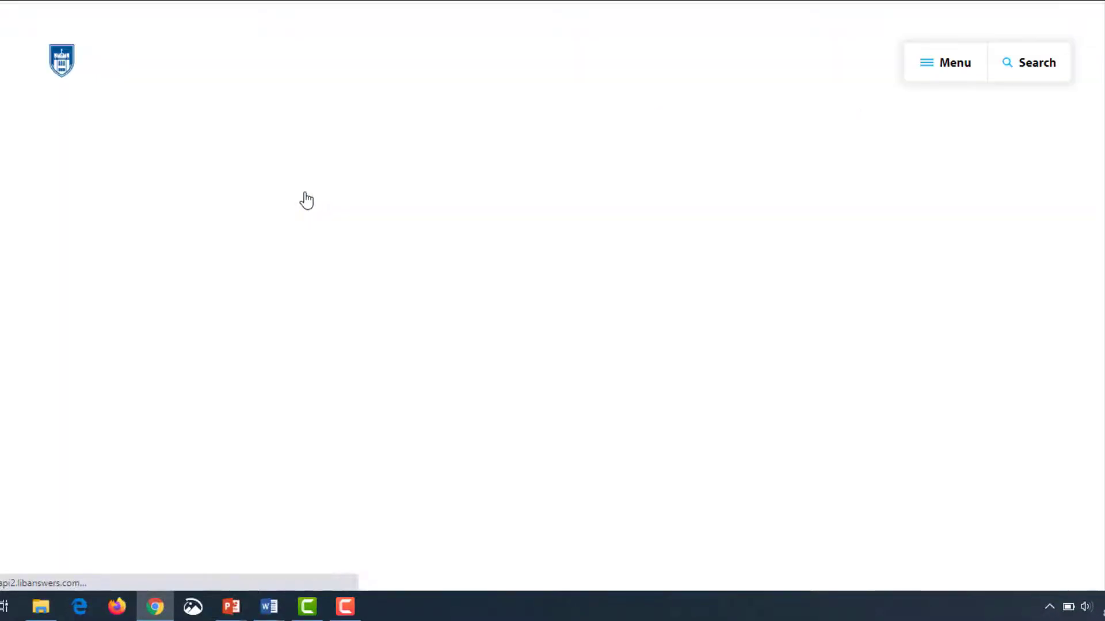
Step: Open the Science research guide from the library's Databases by Subject list
scroll(1086, 286, down, 8)
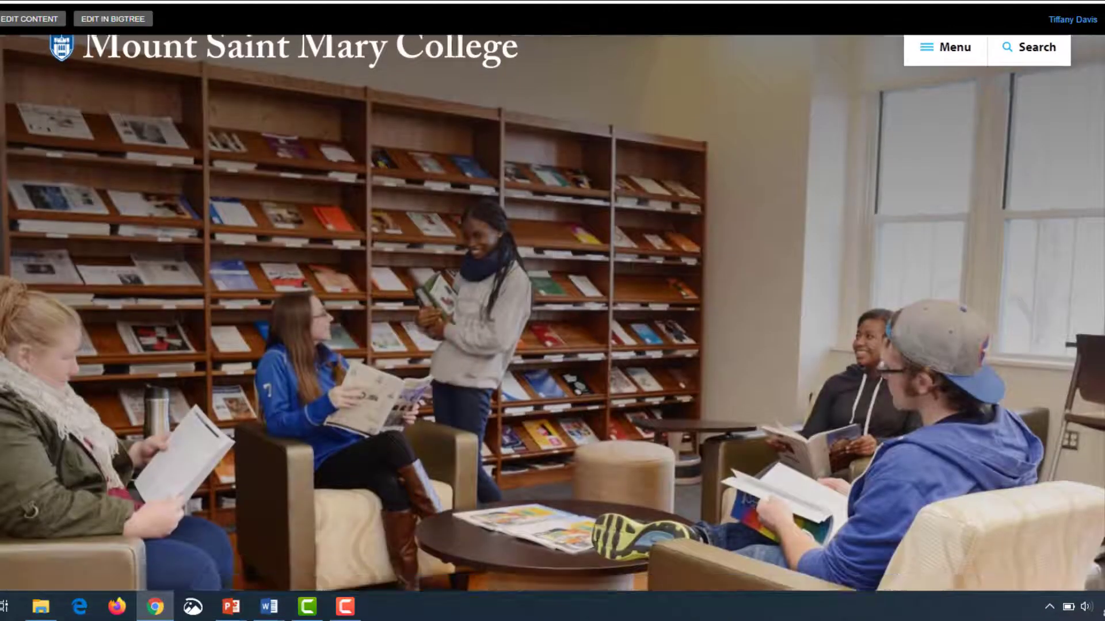
scroll(552, 311, down, 6)
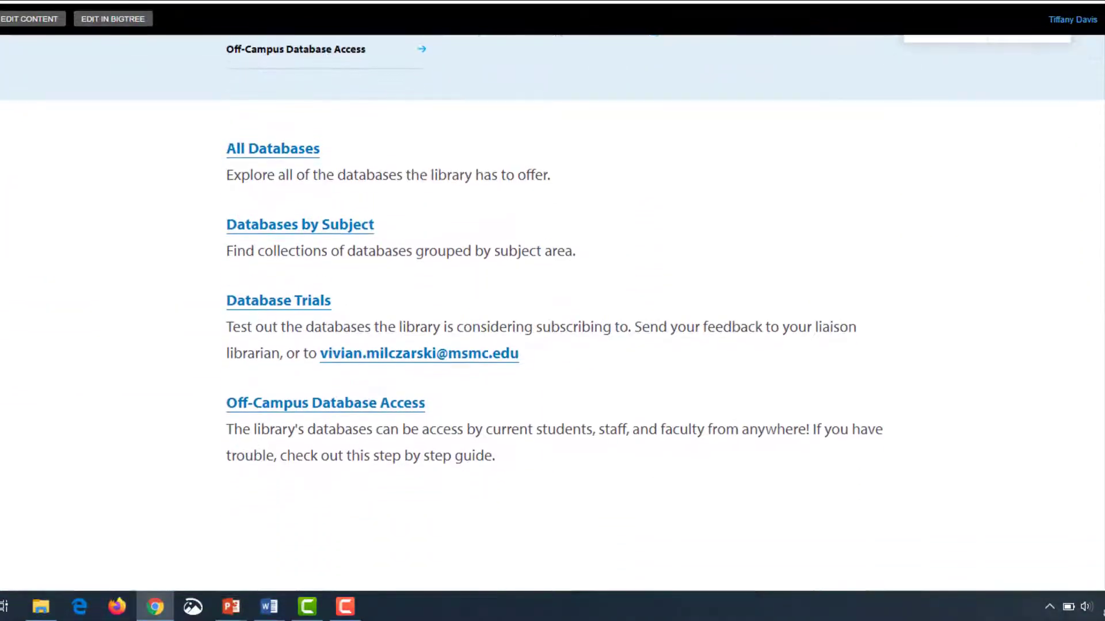
scroll(553, 310, down, 1)
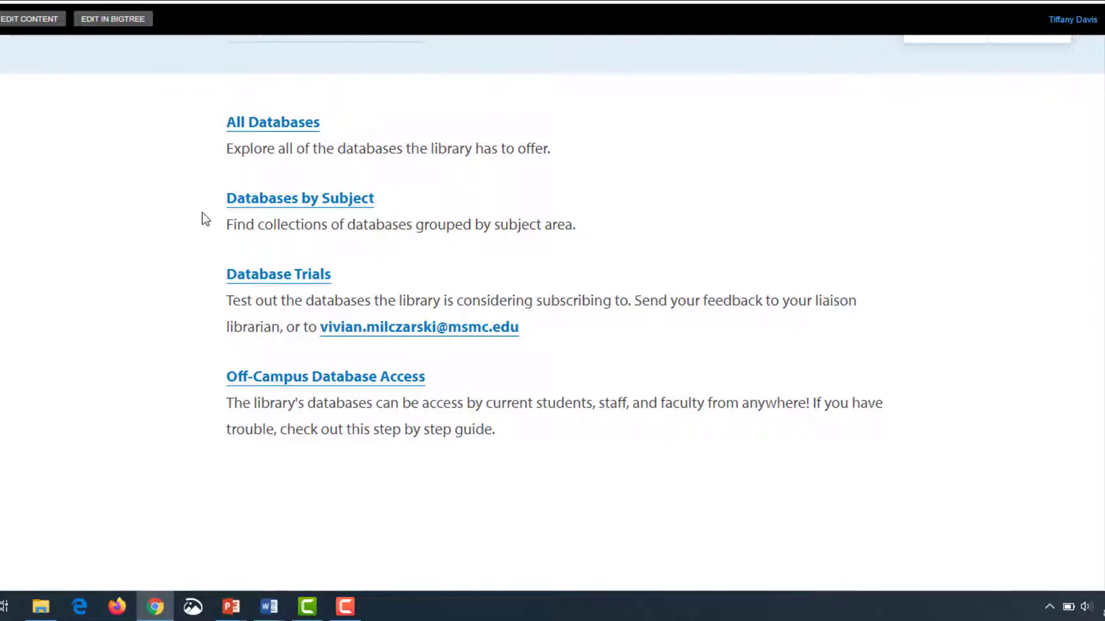
click(293, 211)
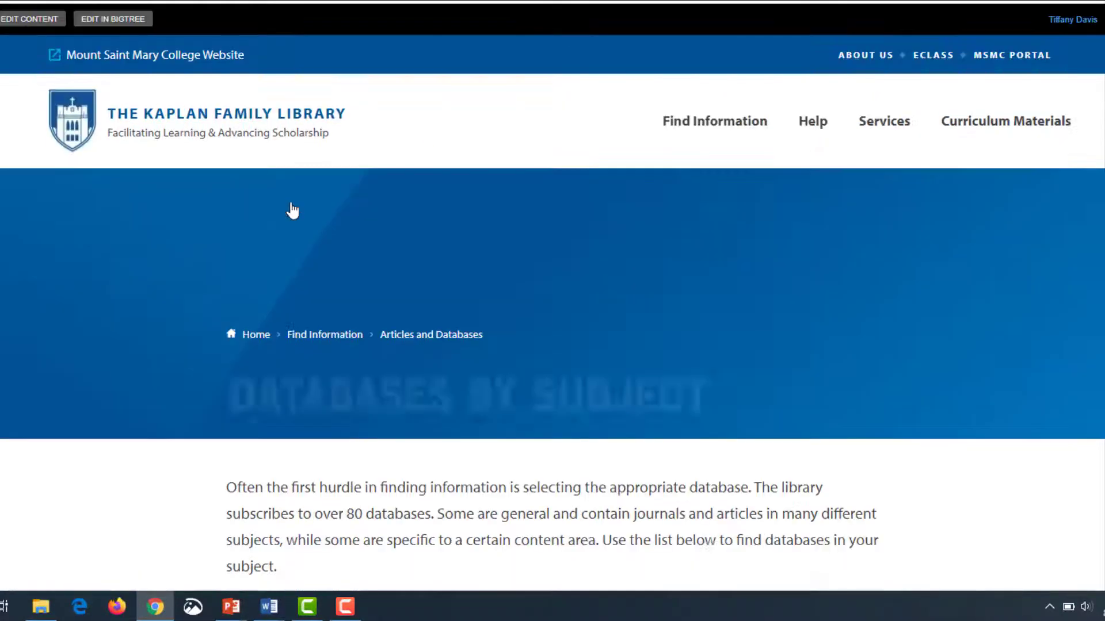
scroll(553, 313, down, 7)
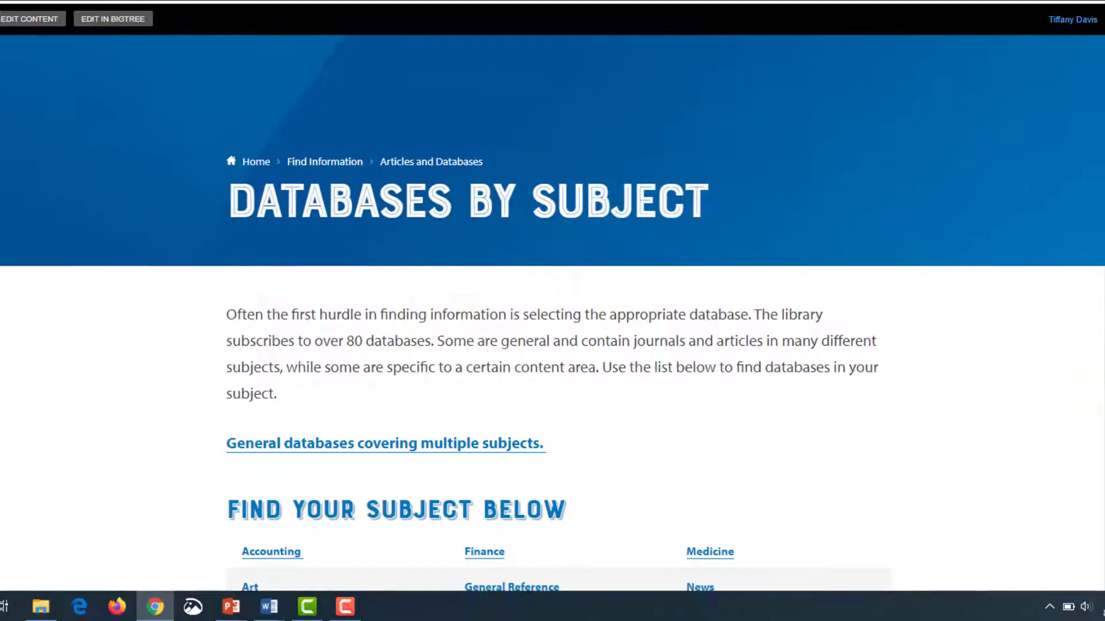
scroll(553, 311, down, 3)
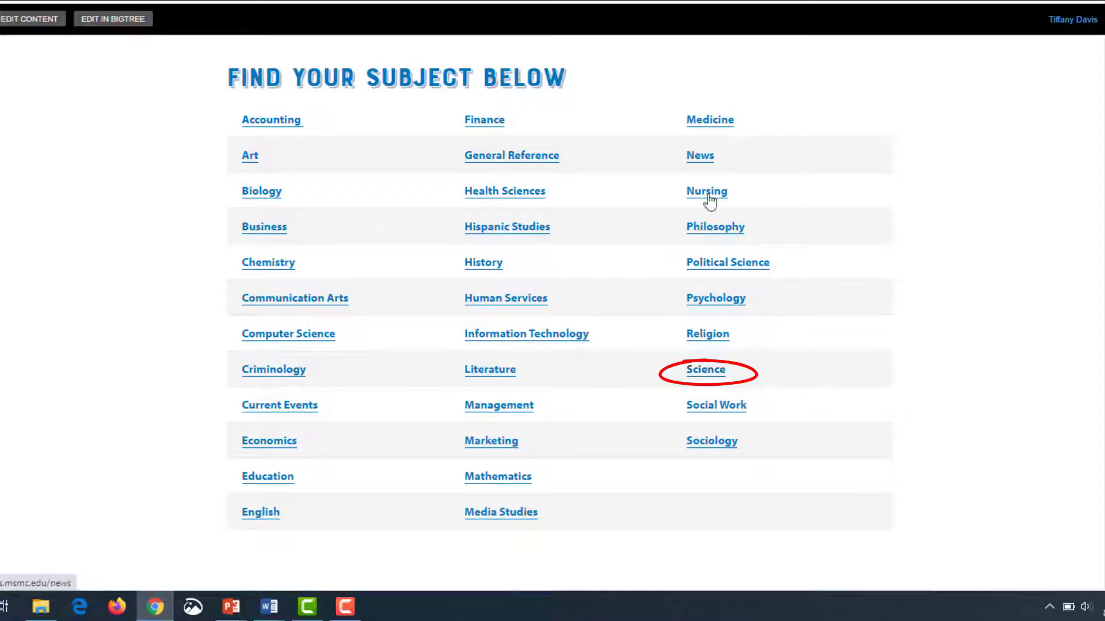
click(707, 374)
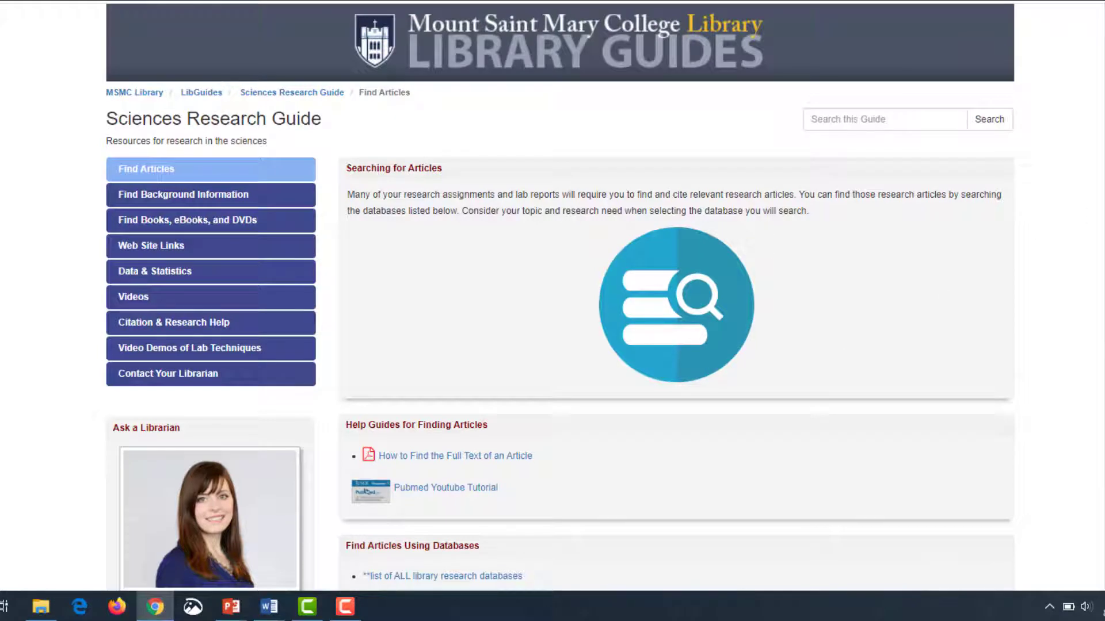
Step: Find the ProQuest Science Journals database under Find Articles Using Databases in the guide and open it
scroll(559, 297, down, 2)
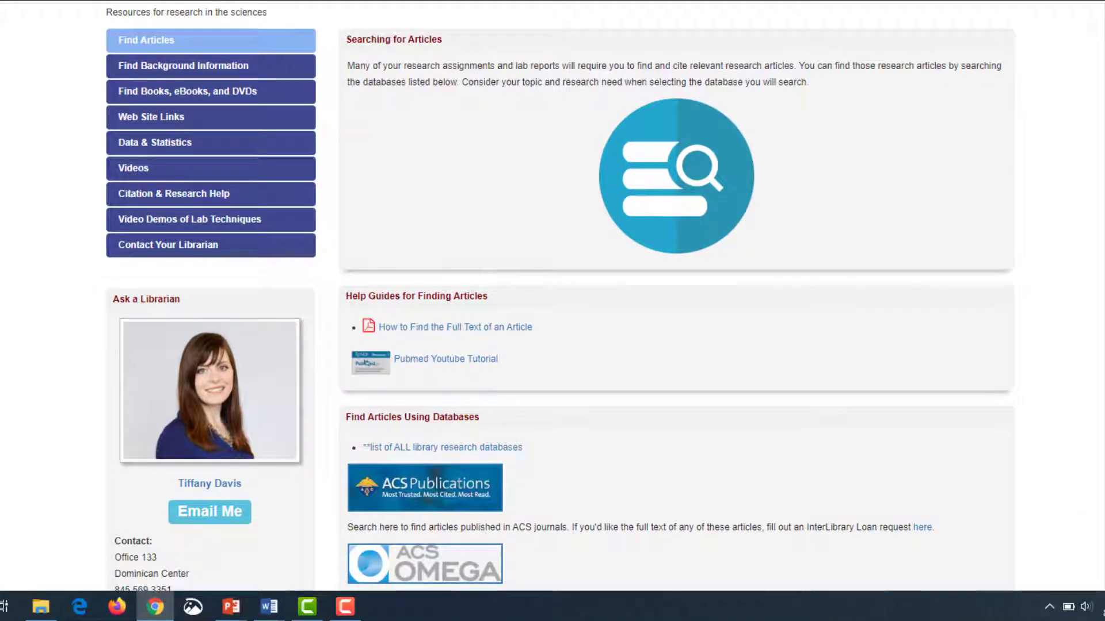
scroll(560, 297, down, 3)
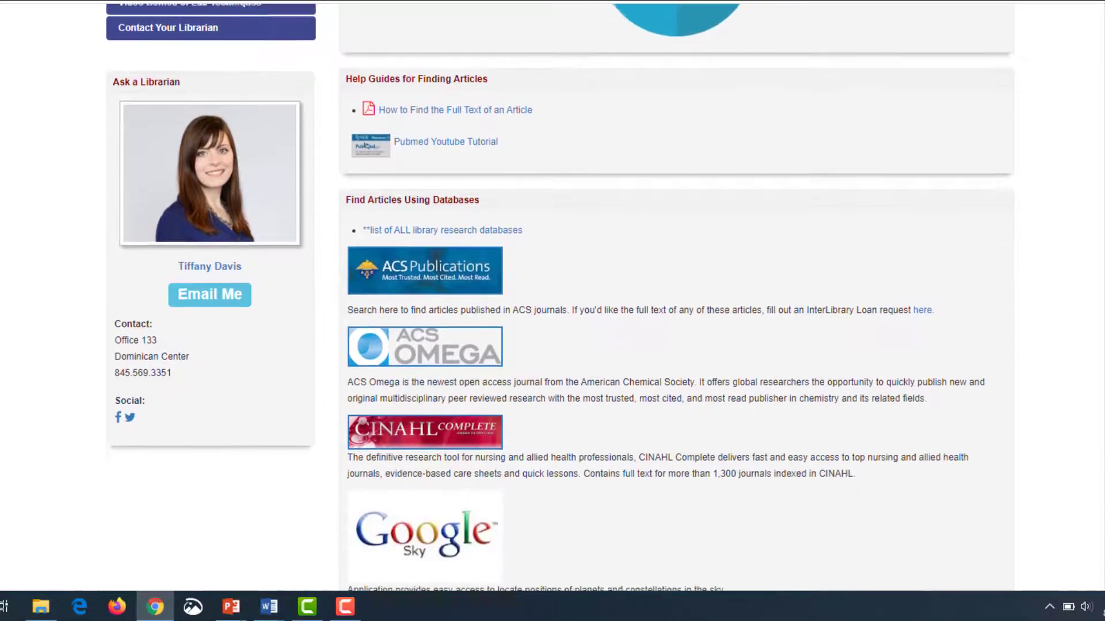
scroll(560, 297, down, 3)
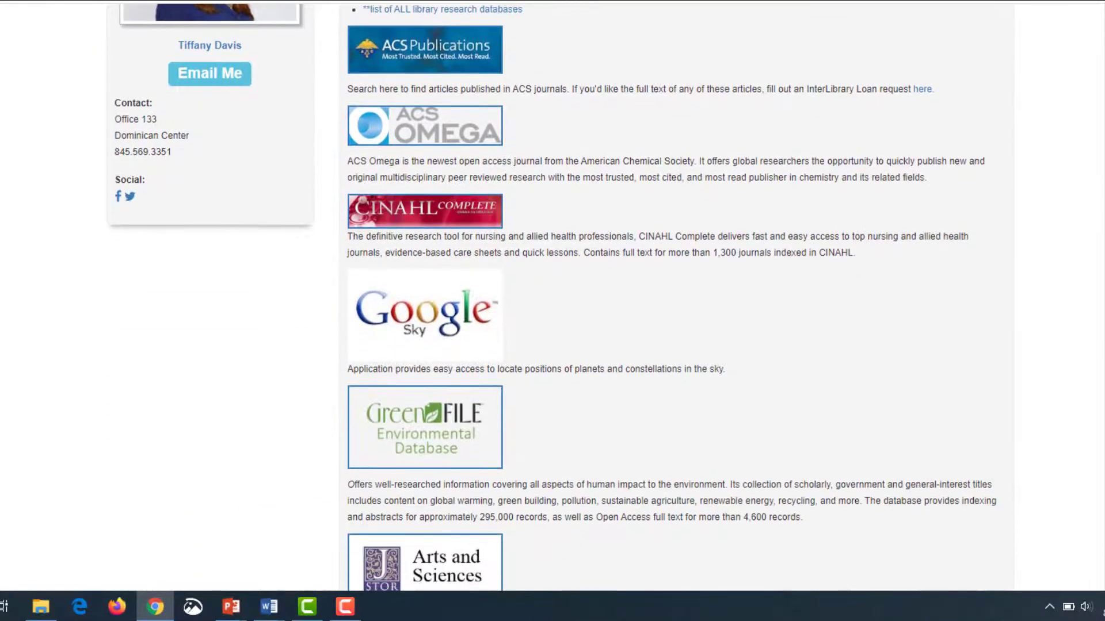
scroll(560, 297, up, 1)
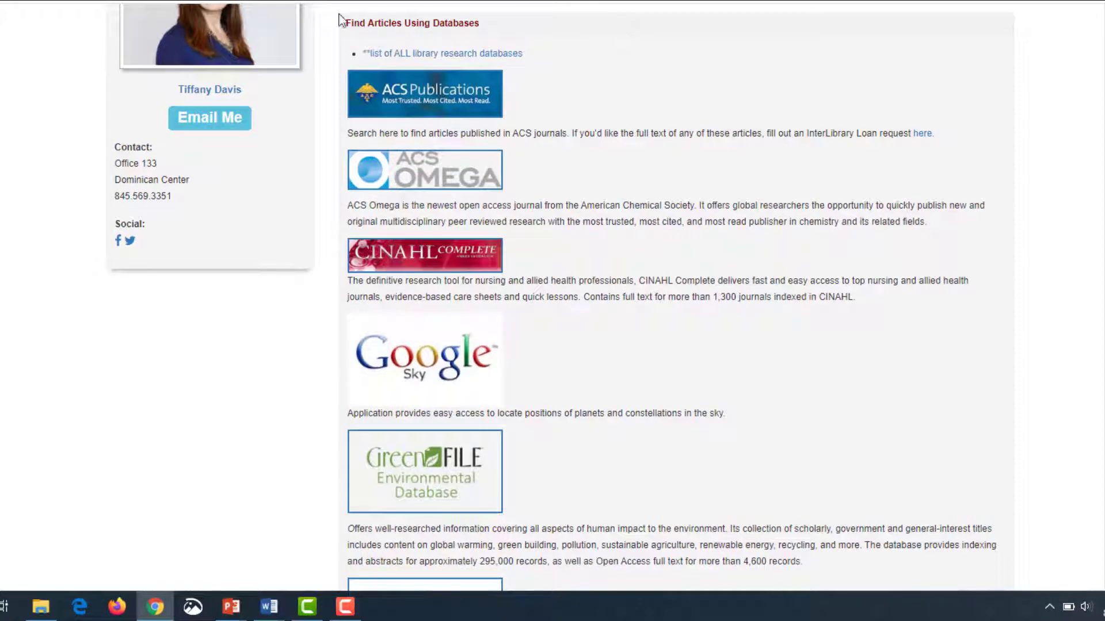
drag(345, 27, 488, 27)
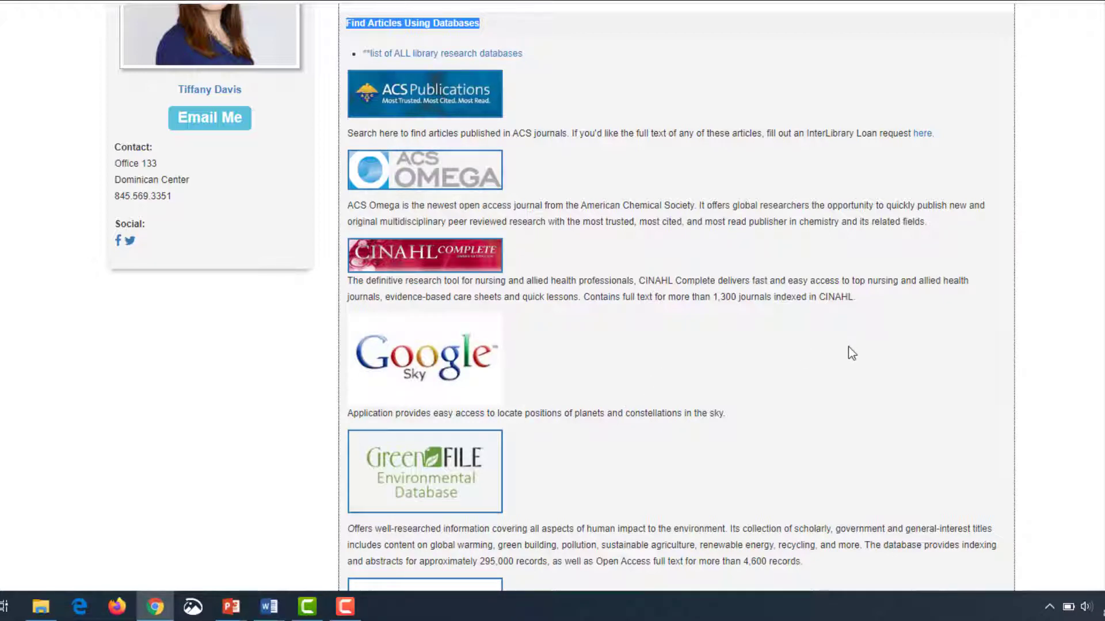
scroll(560, 297, down, 11)
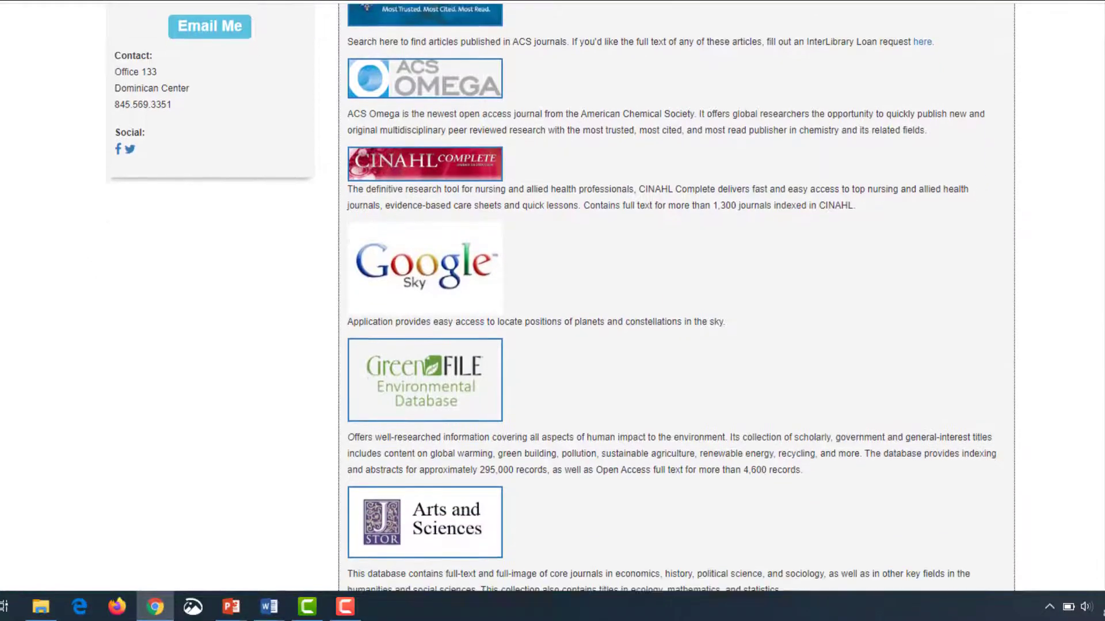
scroll(560, 297, down, 5)
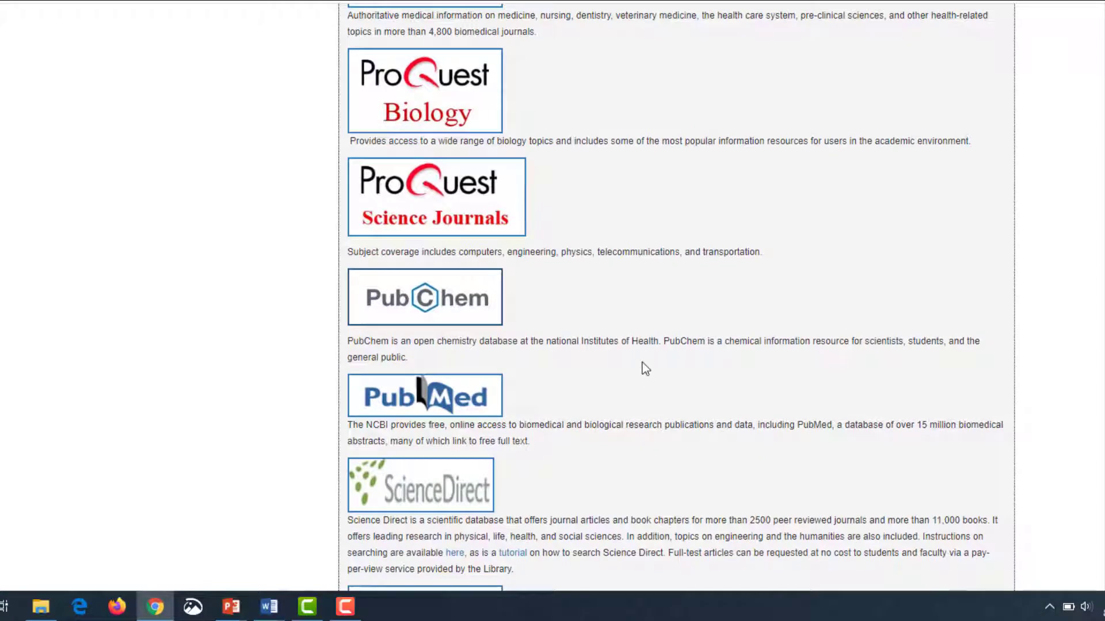
click(408, 196)
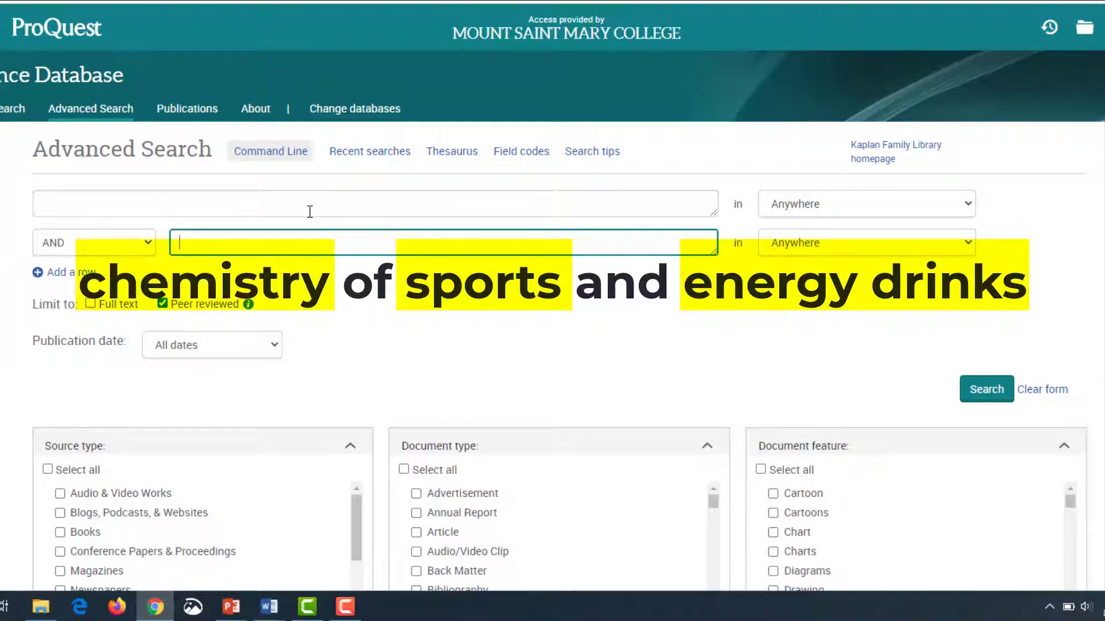
Step: Enter "sports drinks OR energy drinks" as the first search term of the advanced search
click(306, 209)
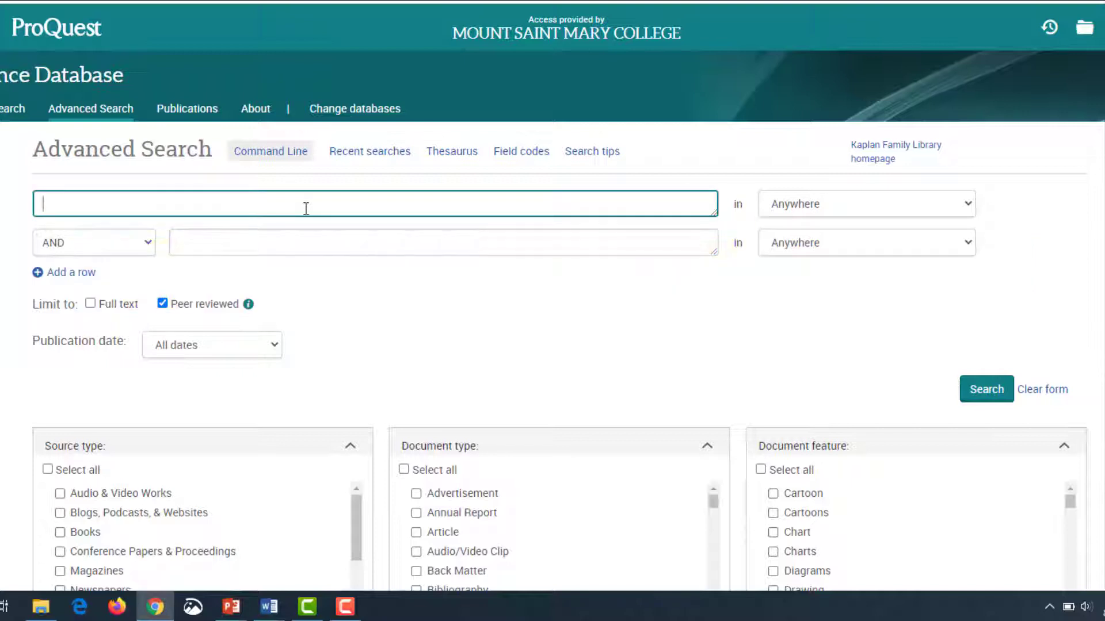
text(sports drinks)
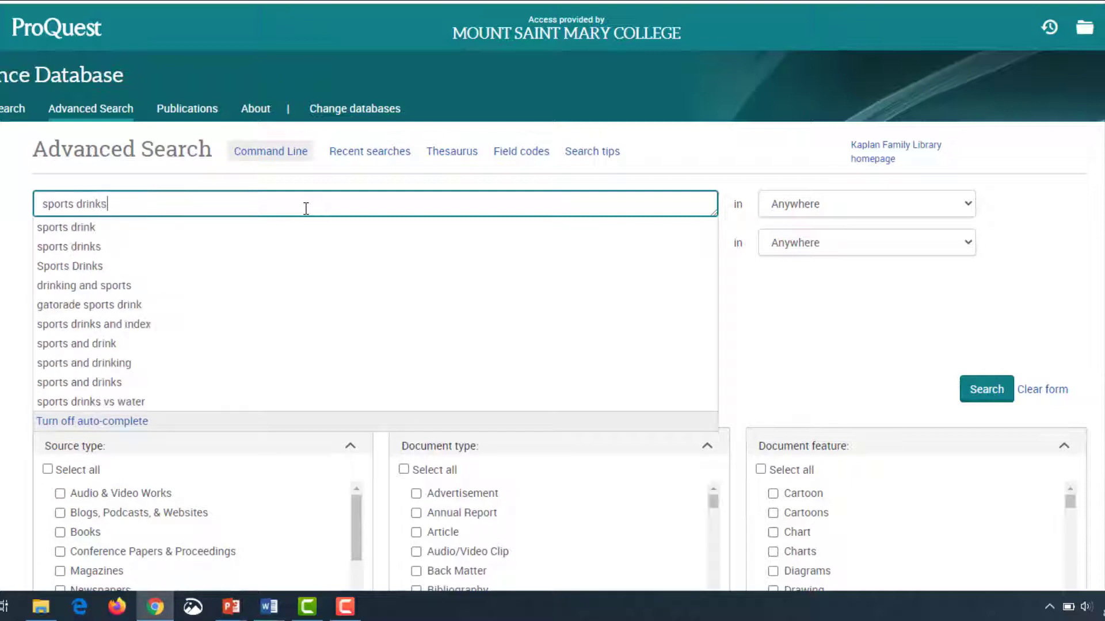
key(Caps_Lock)
text(OR)
key(Caps_Lock)
text(e)
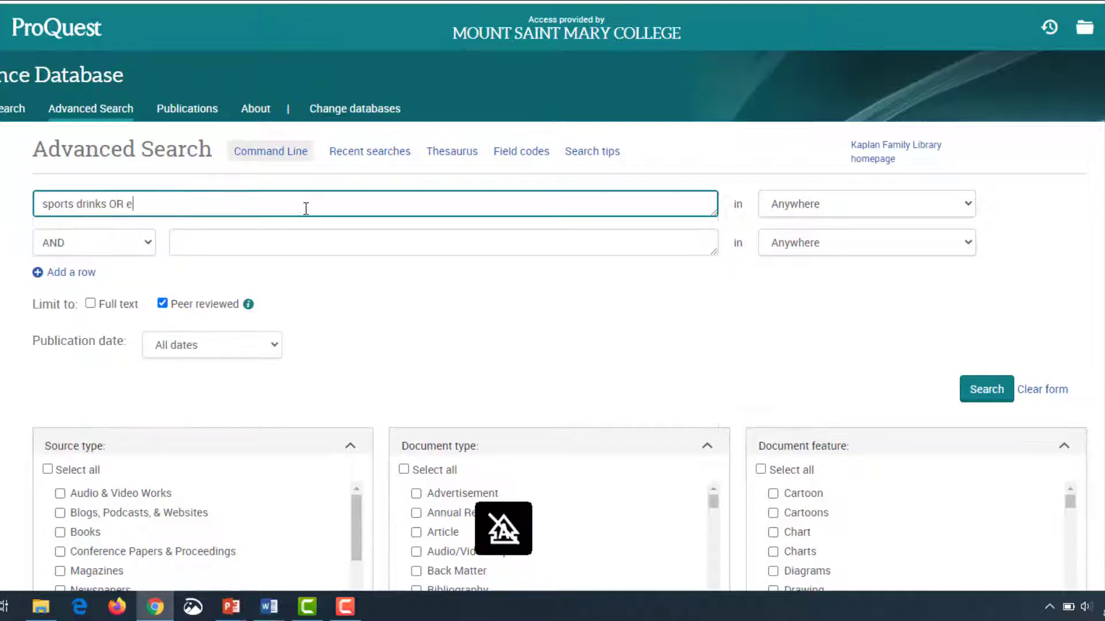
text(nergy drinks)
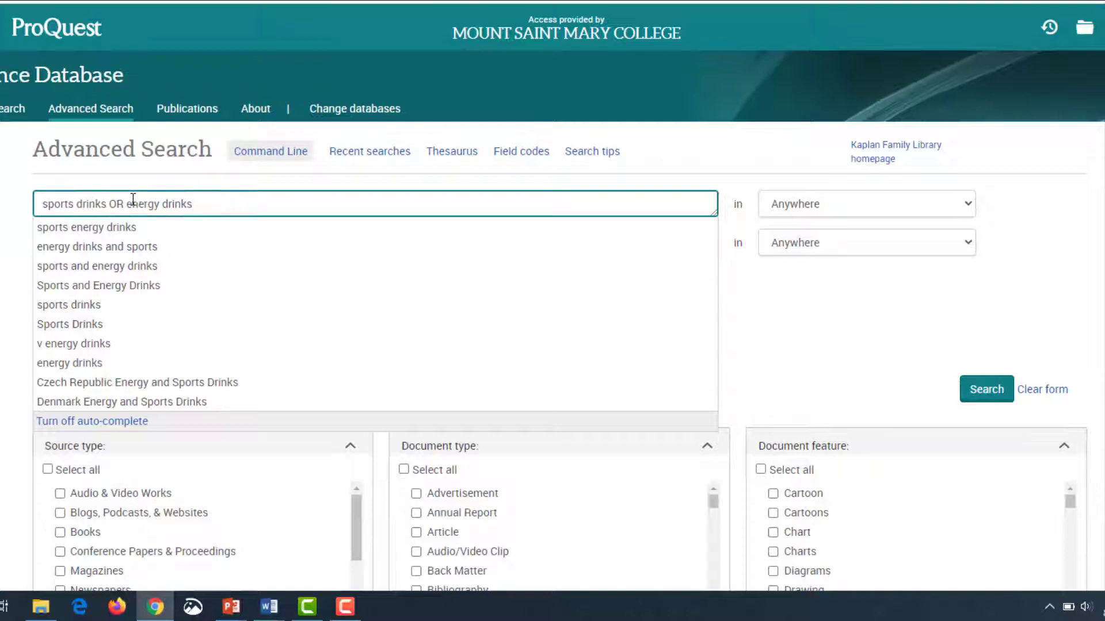
key(Tab)
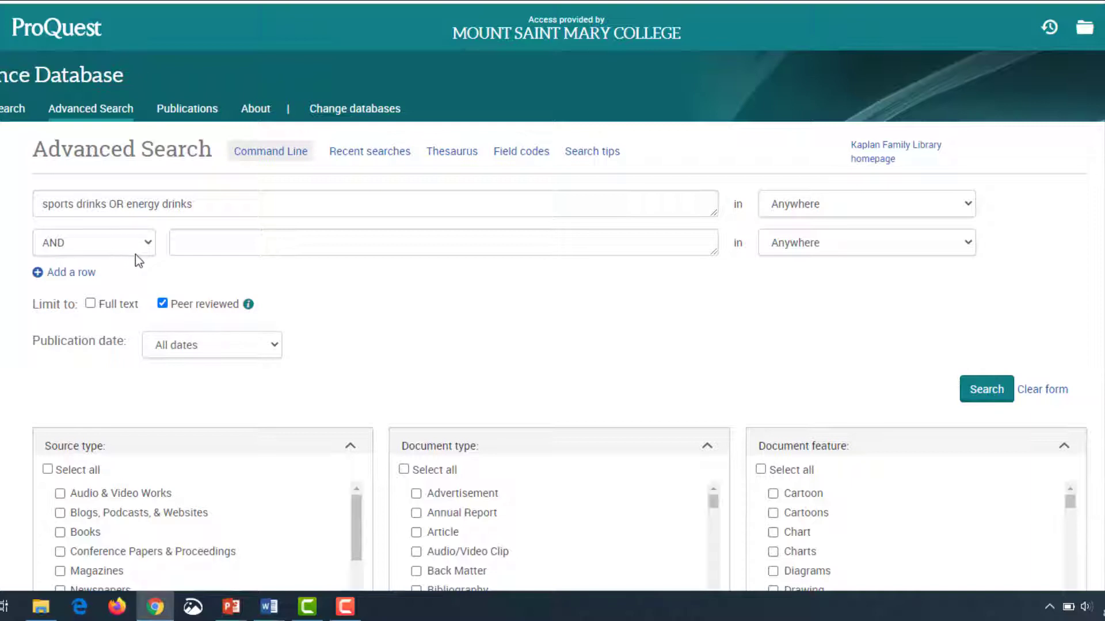
Step: Add "chemistry" as the second search term, combined with the first by AND
click(211, 239)
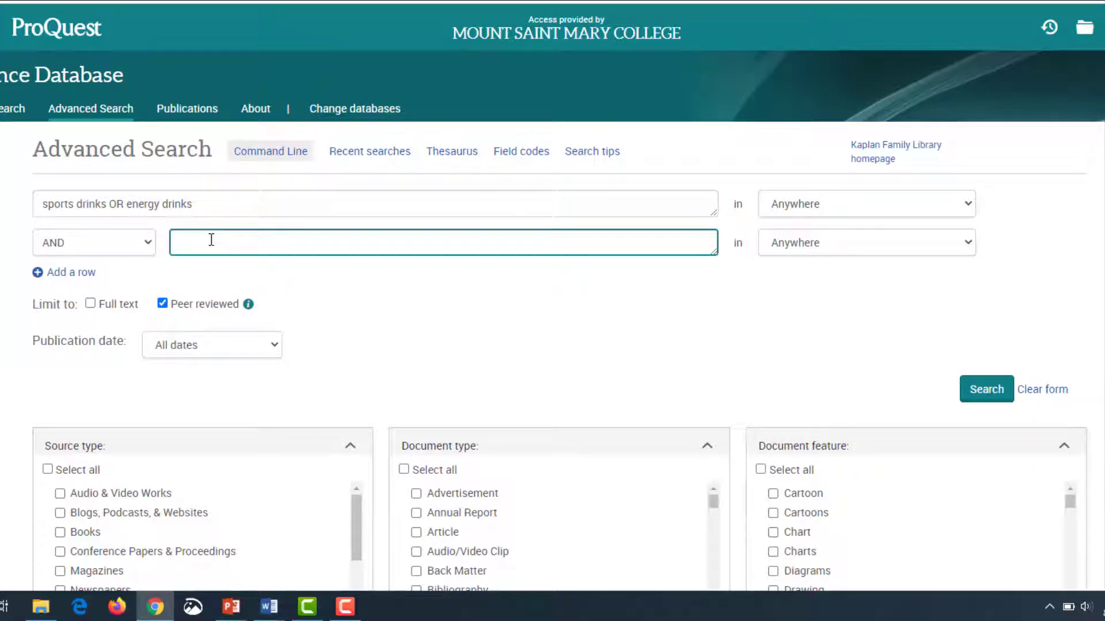
text(chemi)
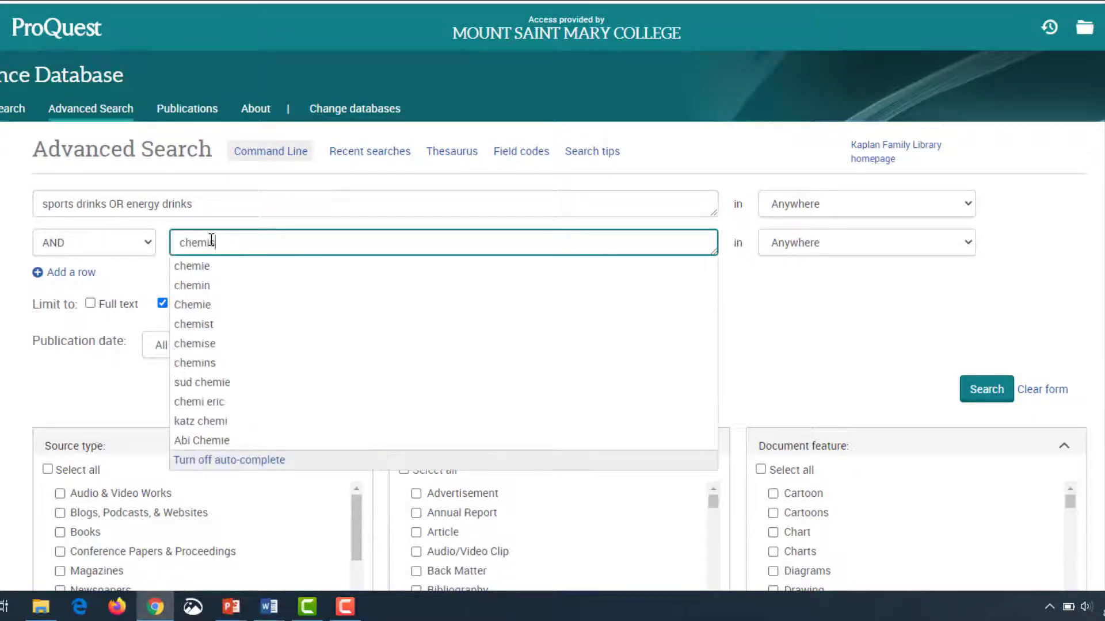
text(stry)
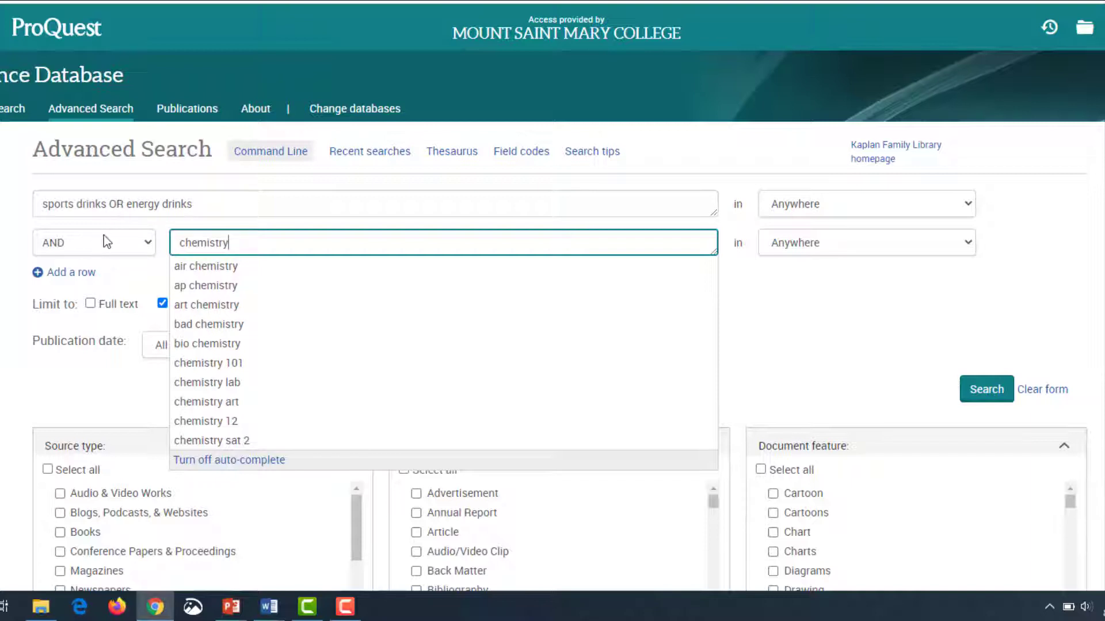
double_click(116, 204)
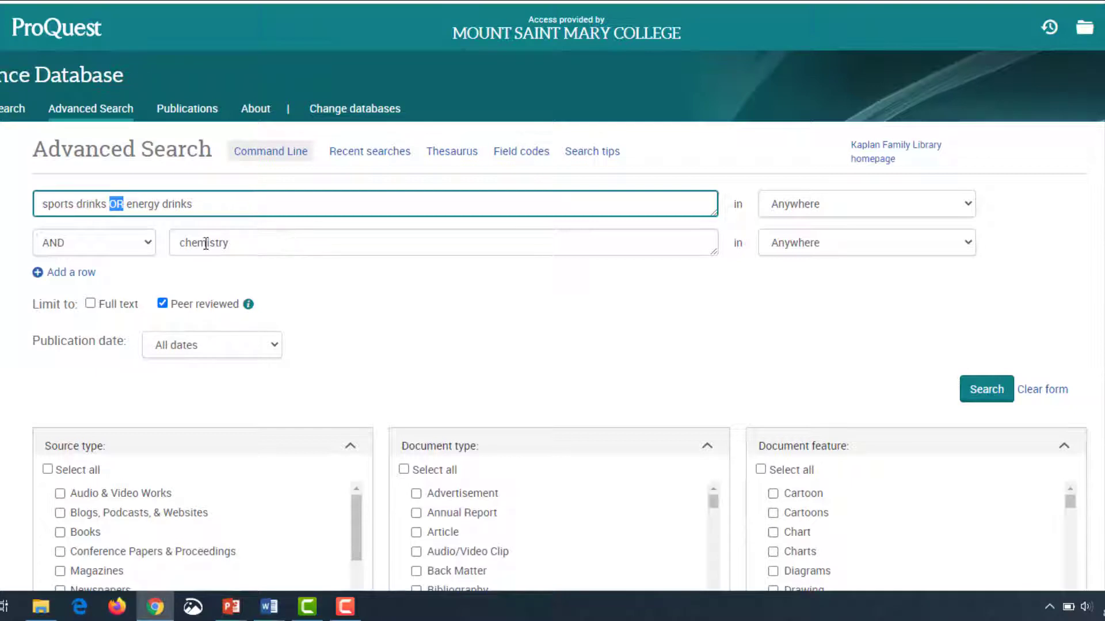
Step: Run the advanced search with the results limited to peer-reviewed articles
click(162, 305)
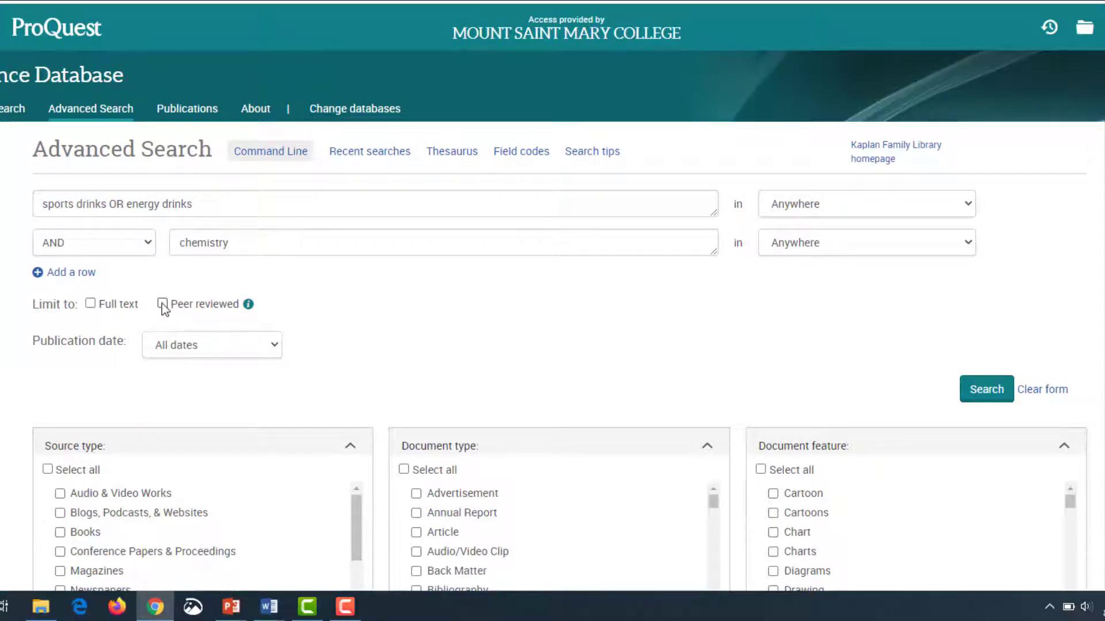
click(163, 304)
click(981, 396)
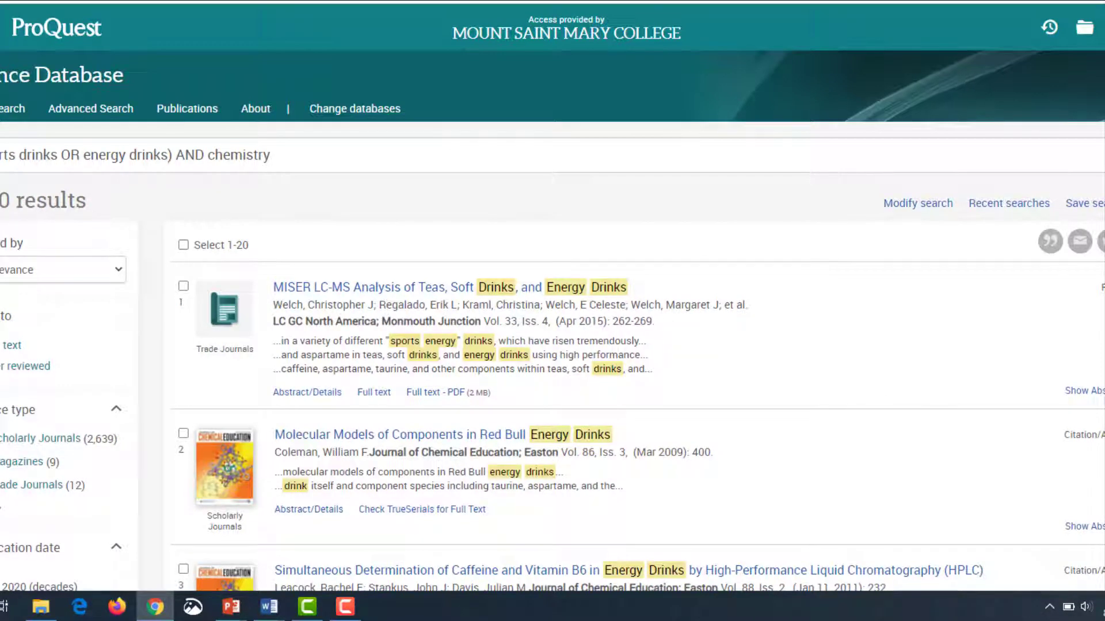
Step: Review the number of results and the first articles in the search results list
drag(0, 202, 81, 206)
click(103, 206)
scroll(403, 217, down, 1)
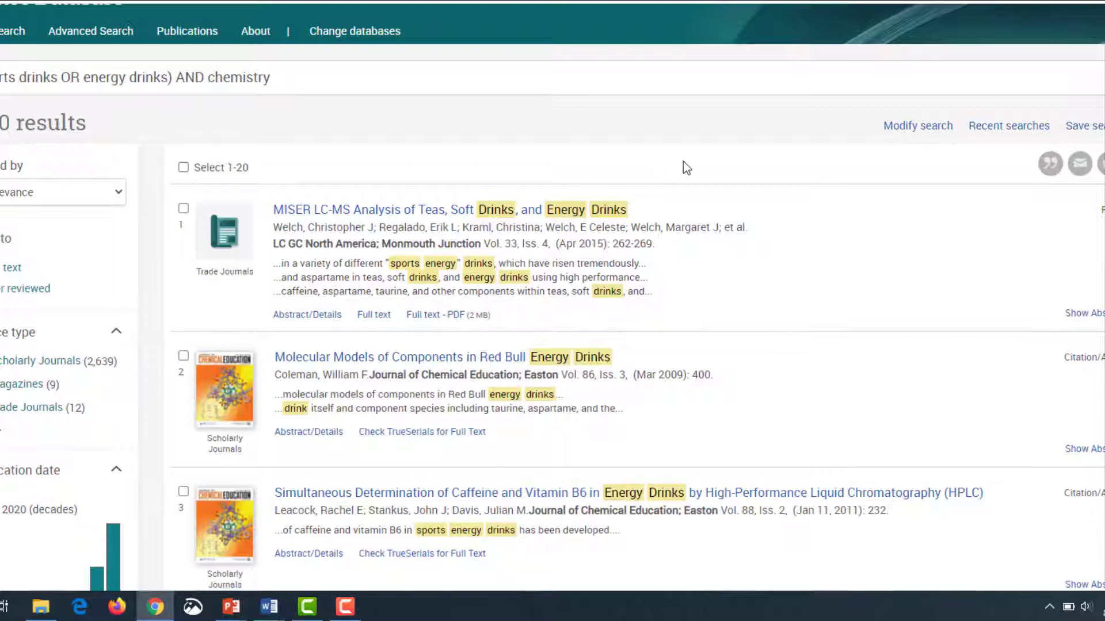
scroll(685, 165, down, 1)
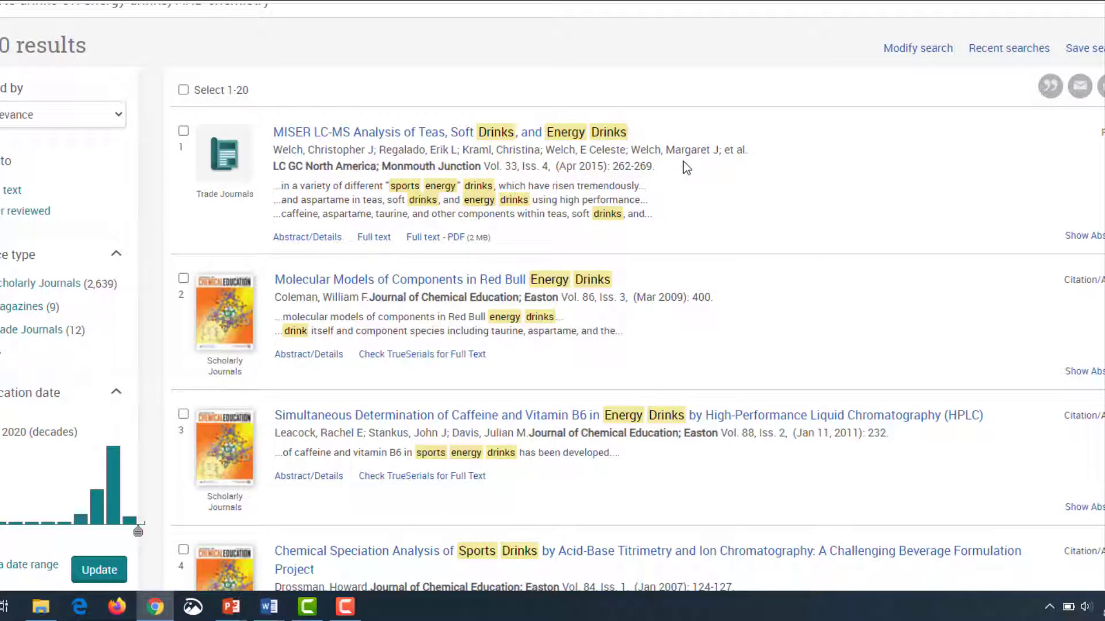
scroll(389, 268, down, 1)
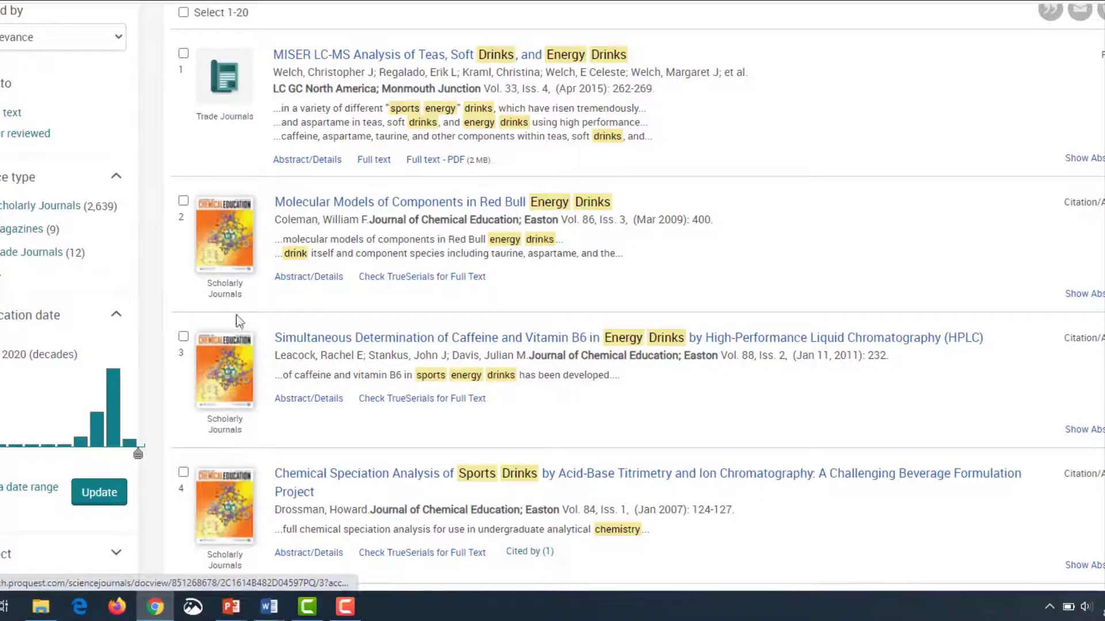
Step: Modify the search to exclude the phrase "journal of chemical education" in an added third row joined by NOT, and rerun it
scroll(311, 339, up, 4)
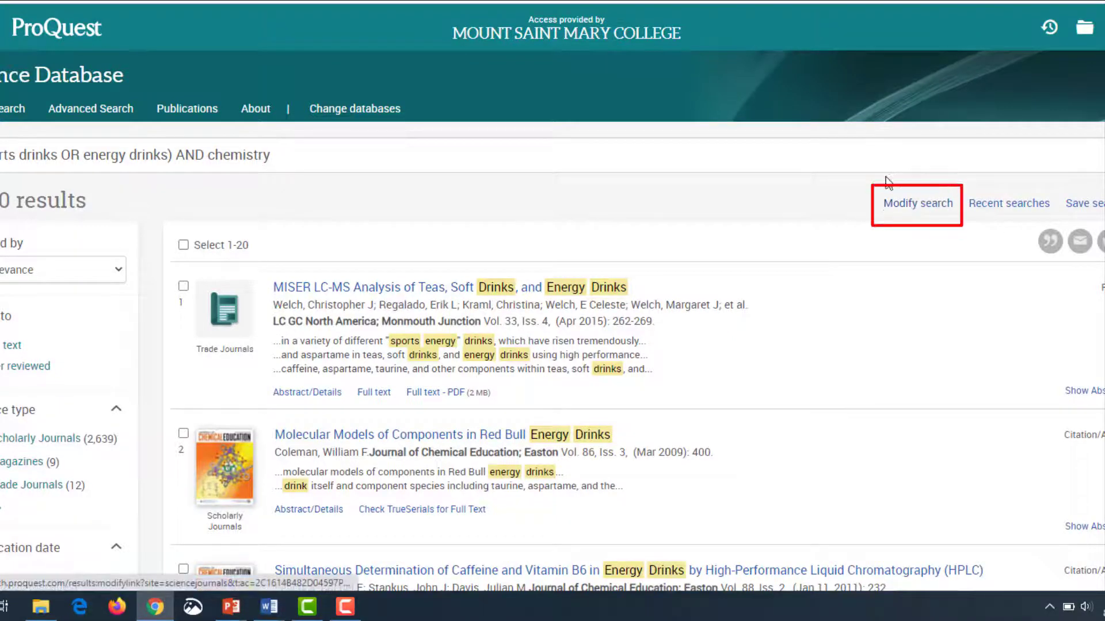
click(896, 211)
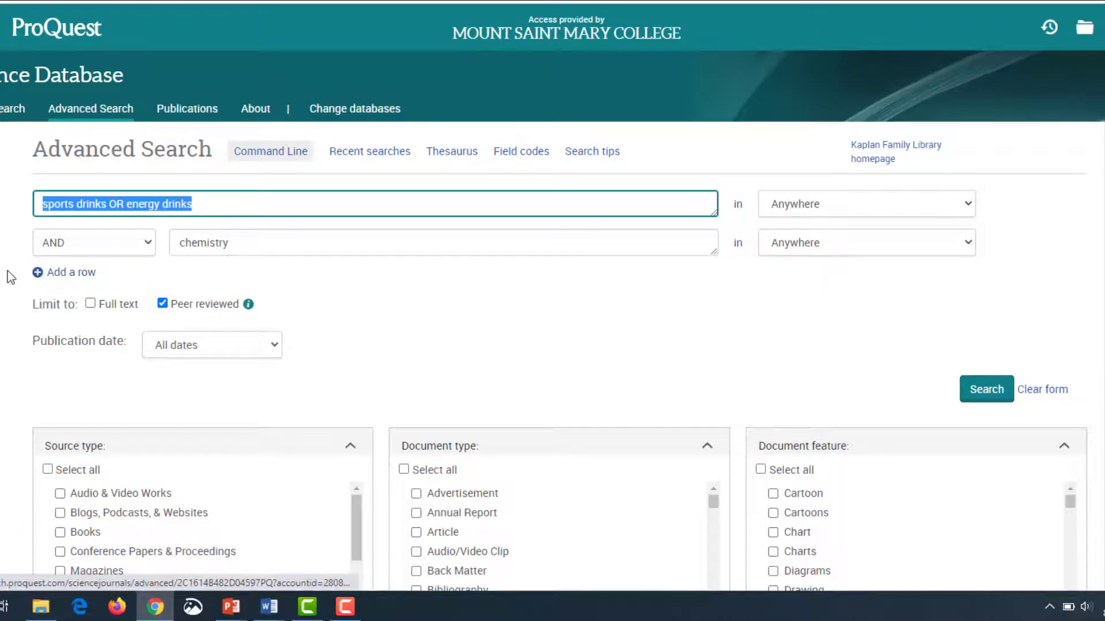
click(58, 274)
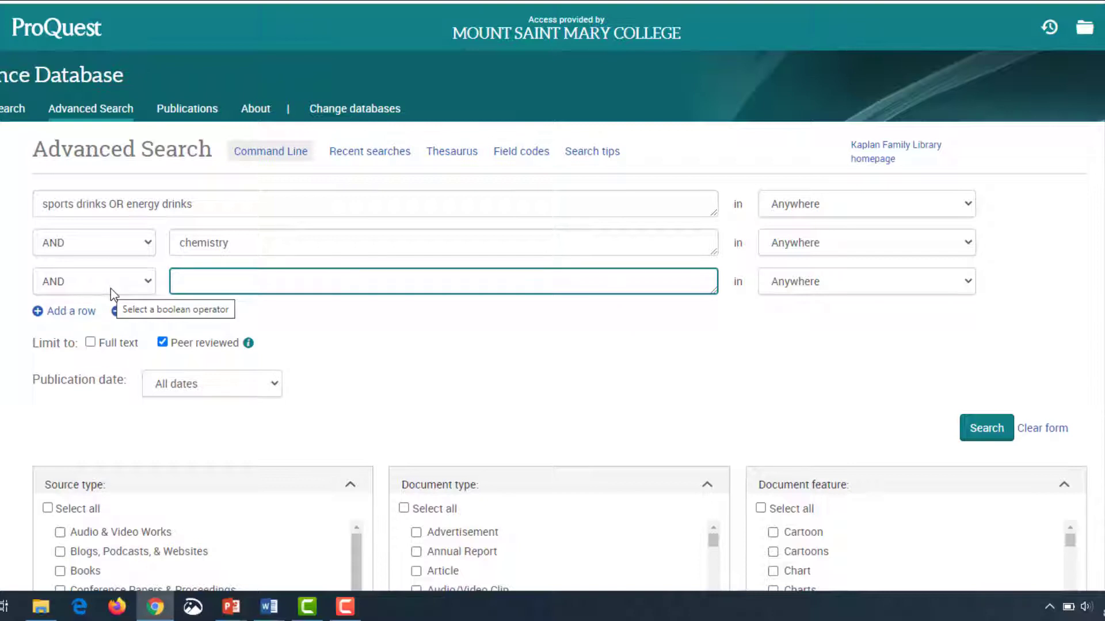
click(65, 282)
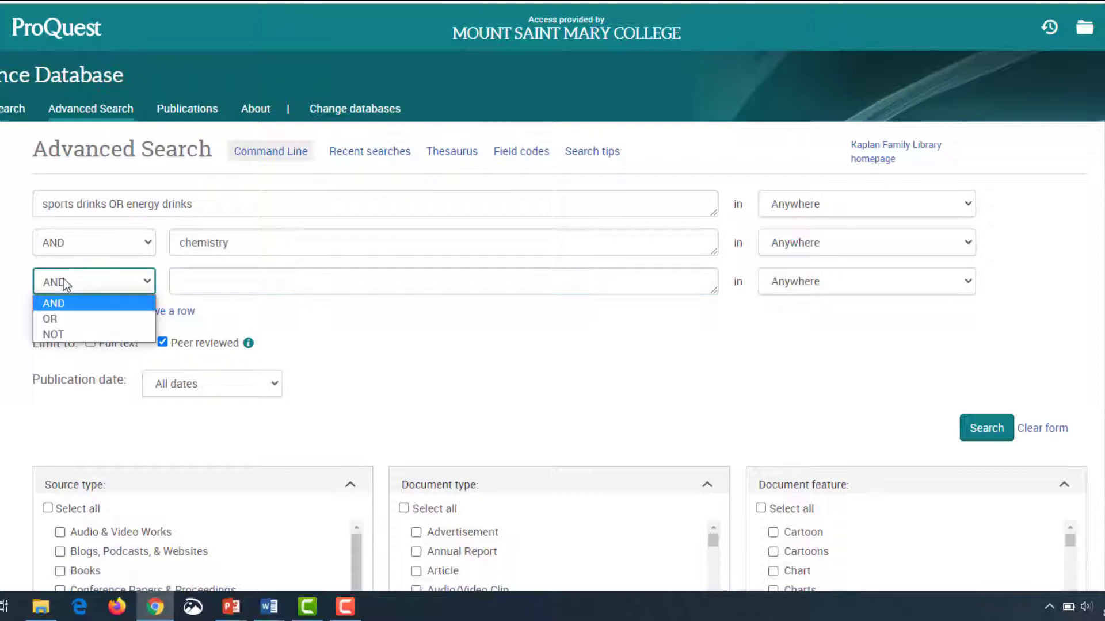
click(57, 333)
click(223, 281)
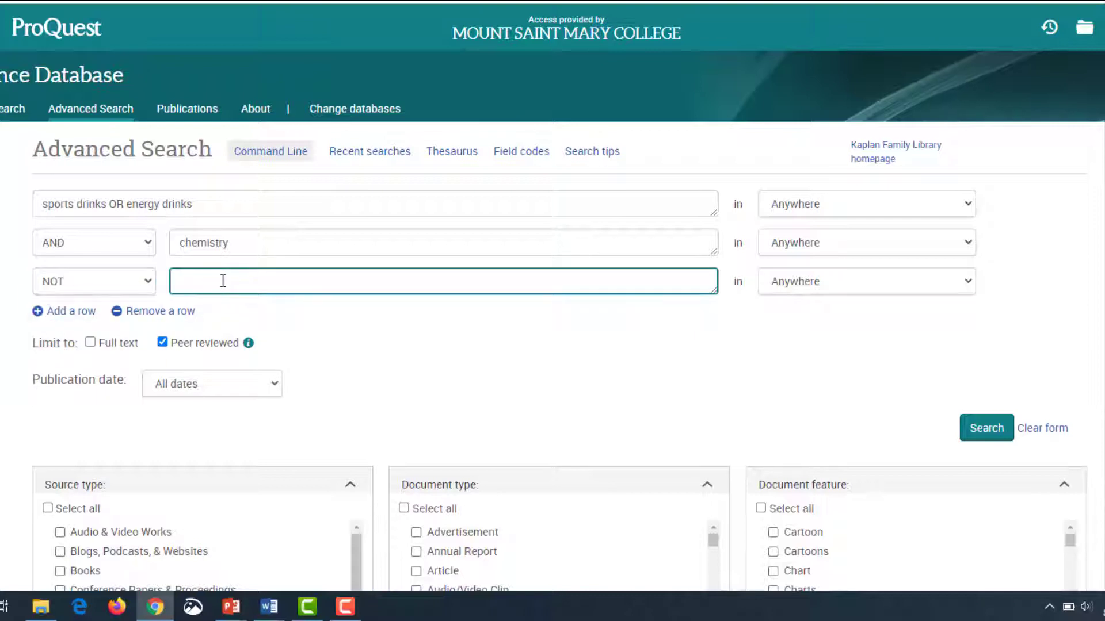
text("journal of chemical educat)
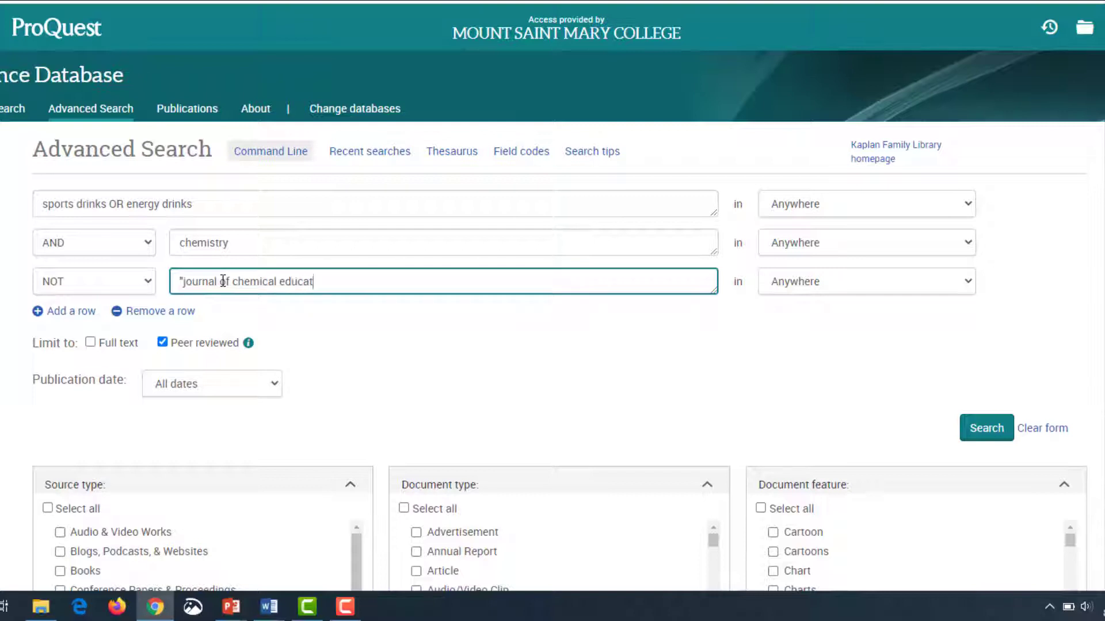
text(ion")
click(992, 433)
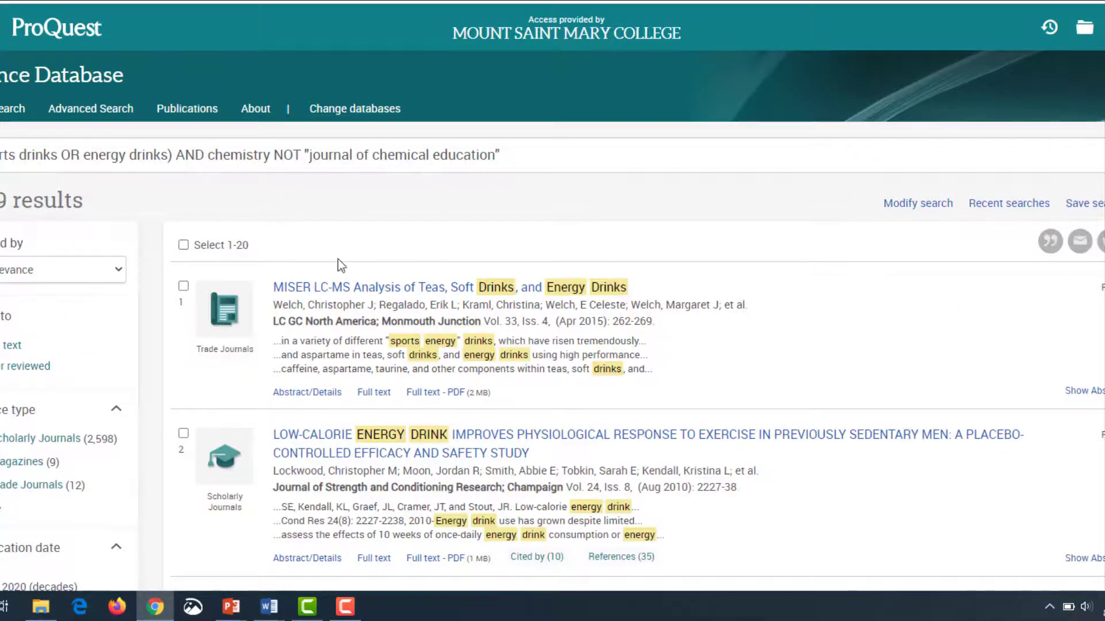
Step: Open the first result, "MISER LC-MS Analysis of Teas, Soft Drinks, and Energy Drinks", and read its abstract
scroll(340, 265, down, 5)
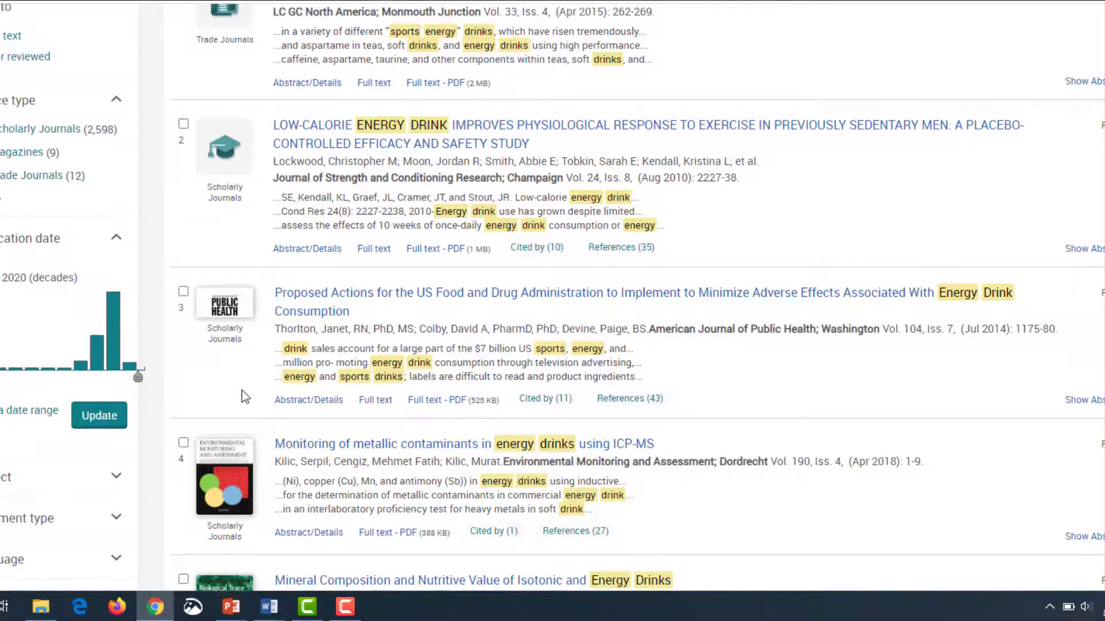
scroll(241, 390, up, 1)
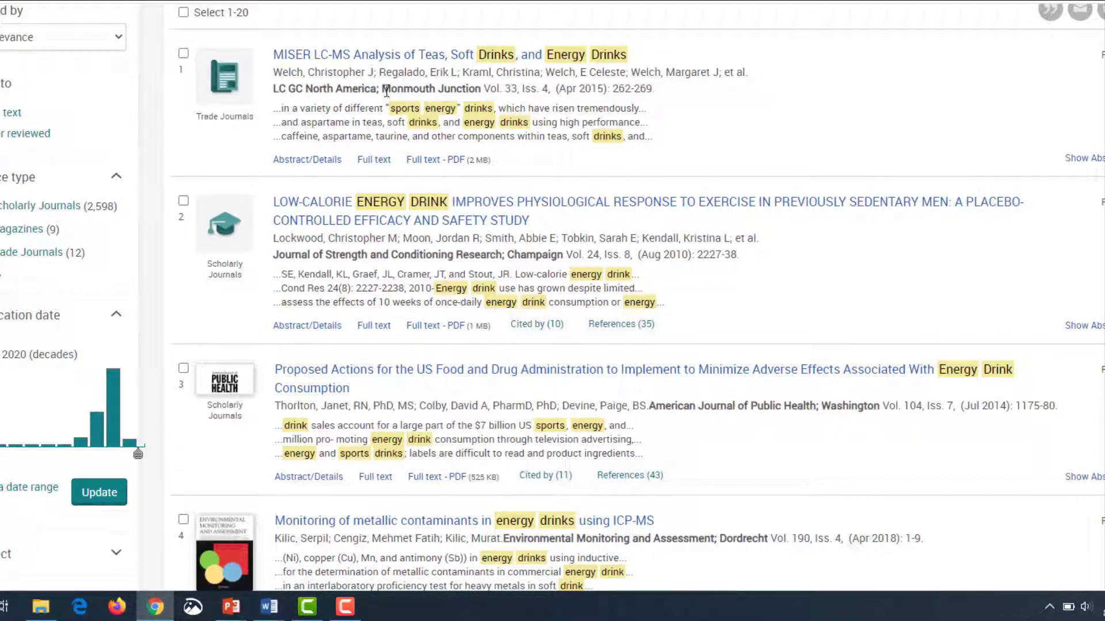
click(407, 64)
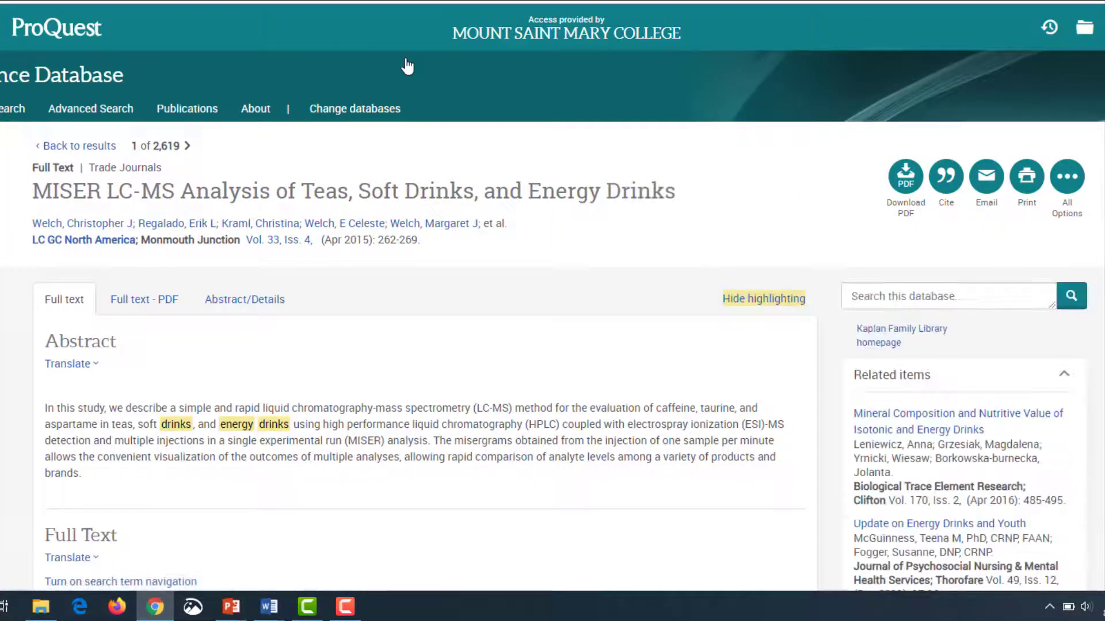
scroll(446, 191, down, 3)
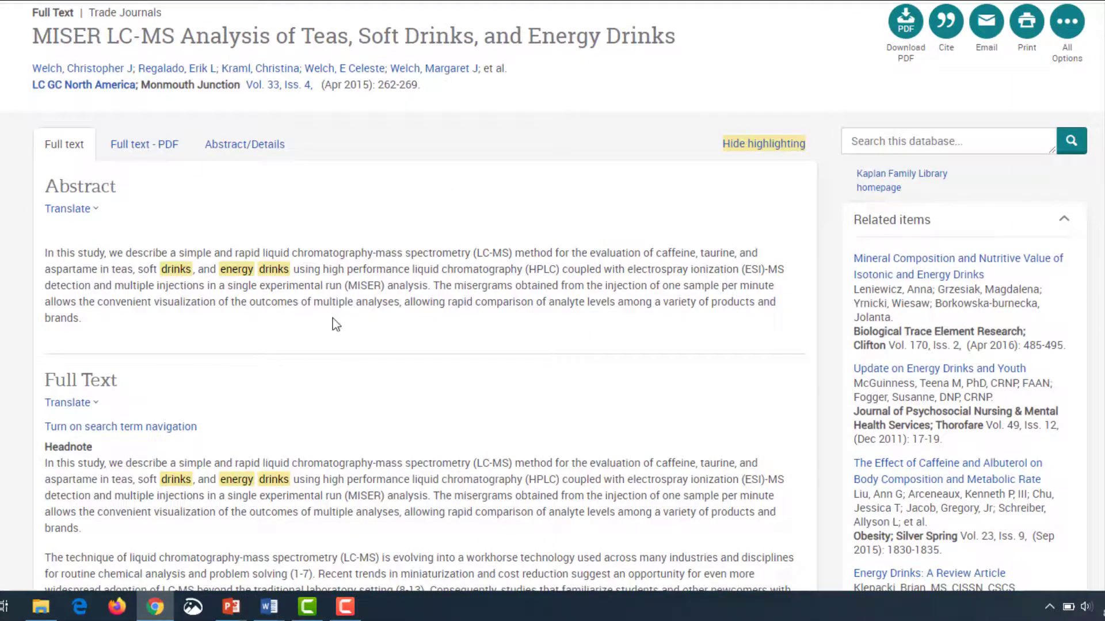
scroll(331, 317, down, 1)
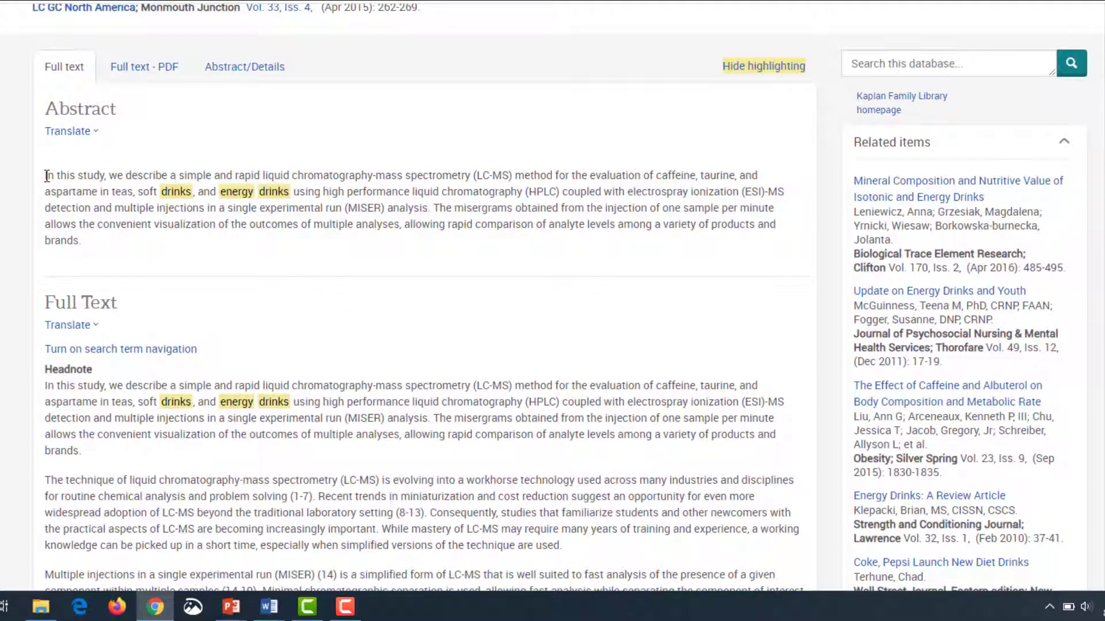
drag(46, 175, 161, 239)
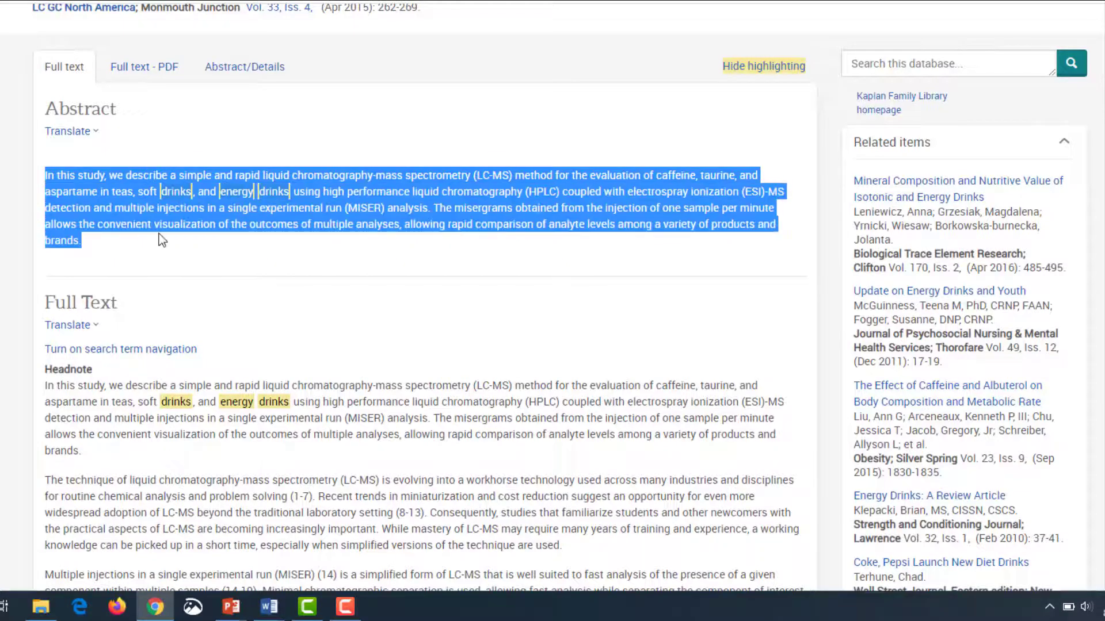
click(210, 249)
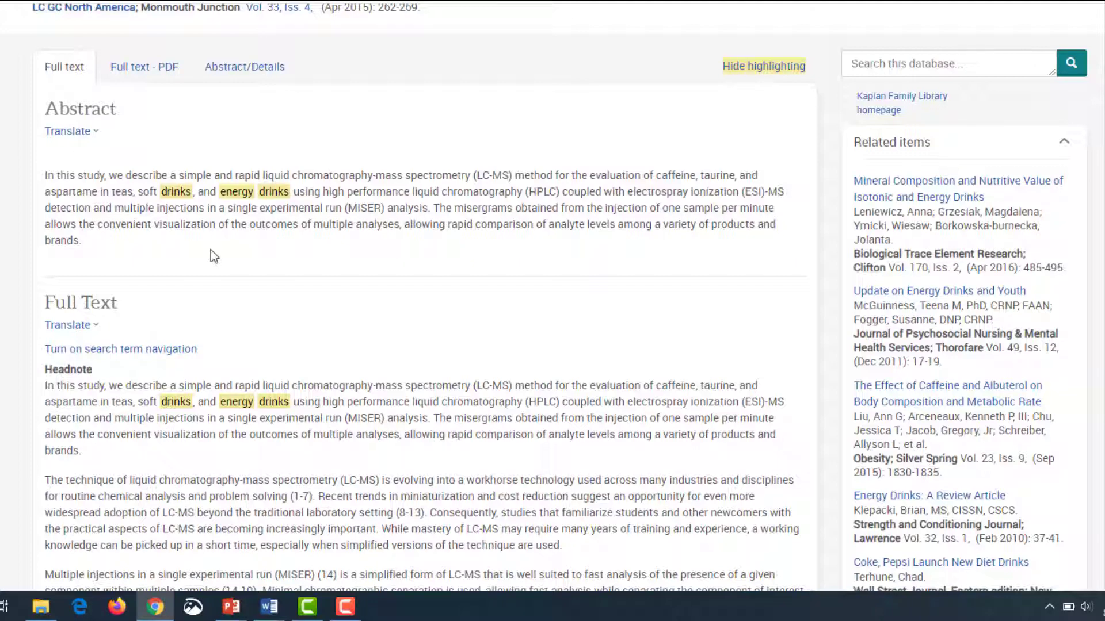
scroll(213, 253, up, 3)
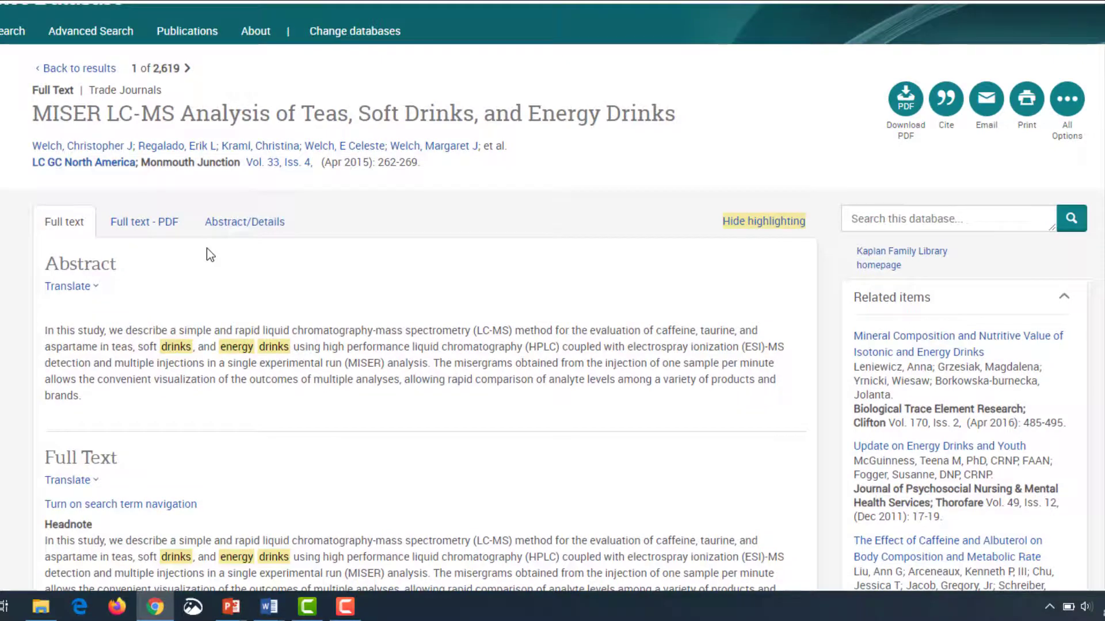
Step: View the PDF version of the article's full text and return to the search results list
click(154, 223)
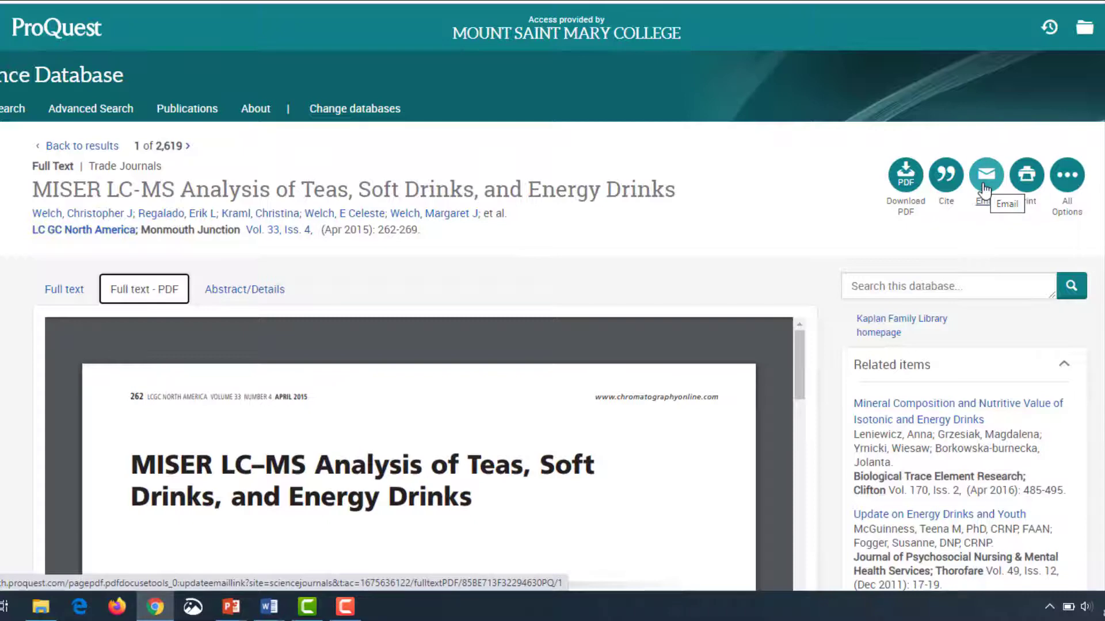
key(alt+Left)
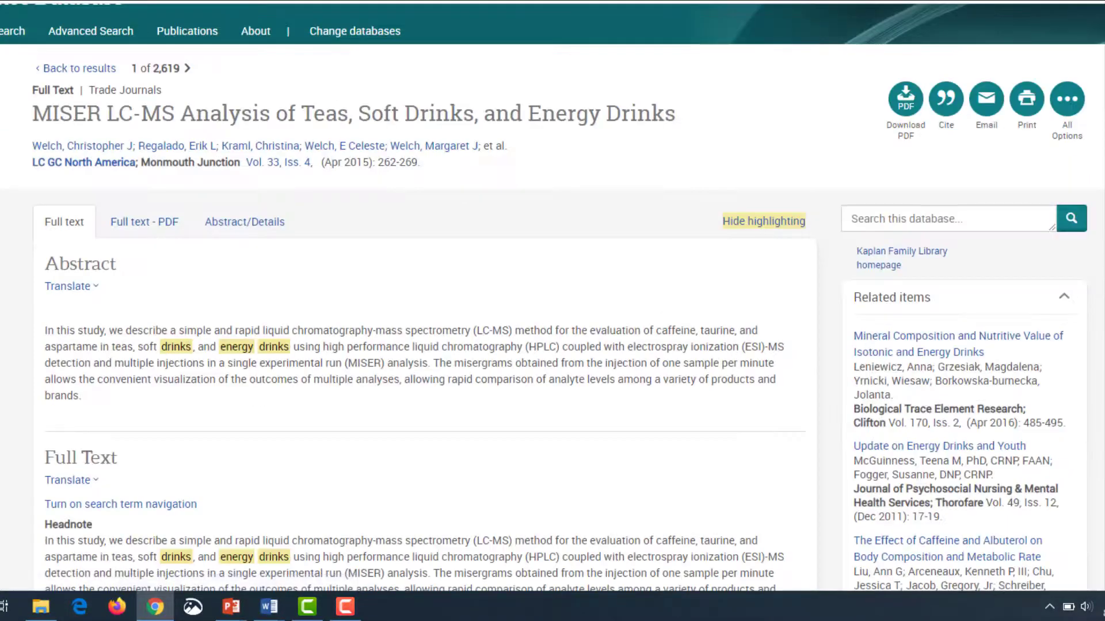
key(alt+Left)
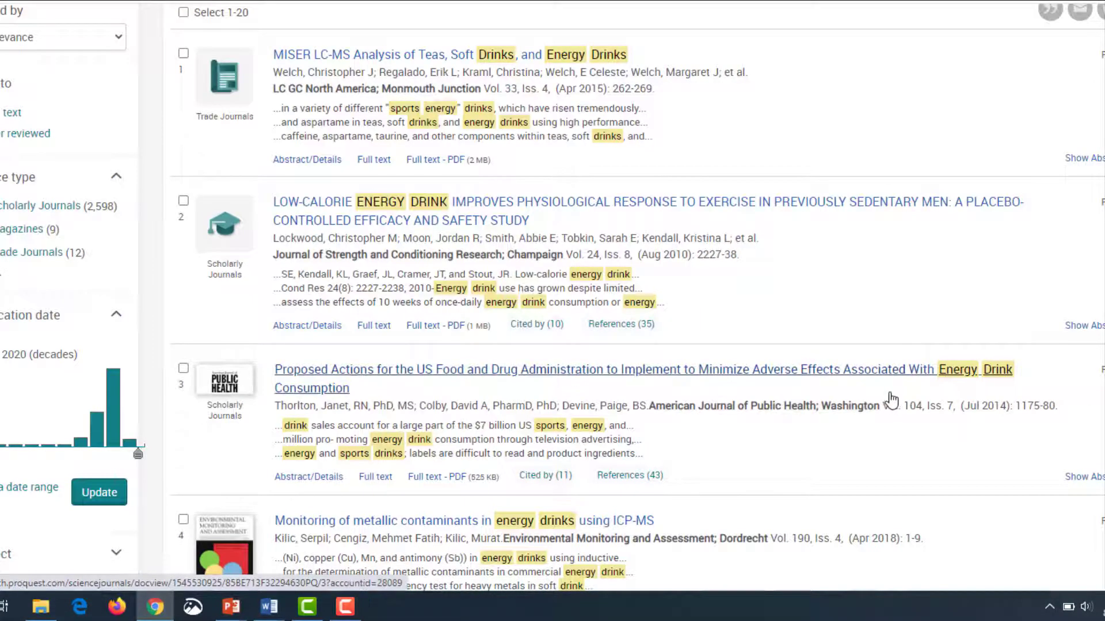
Step: Open the article "Mineral Composition Evaluation in Energy Drinks Using ICP OES and Chemometric Tools" and check TrueSerials for its full text
scroll(892, 402, down, 3)
scroll(891, 401, down, 2)
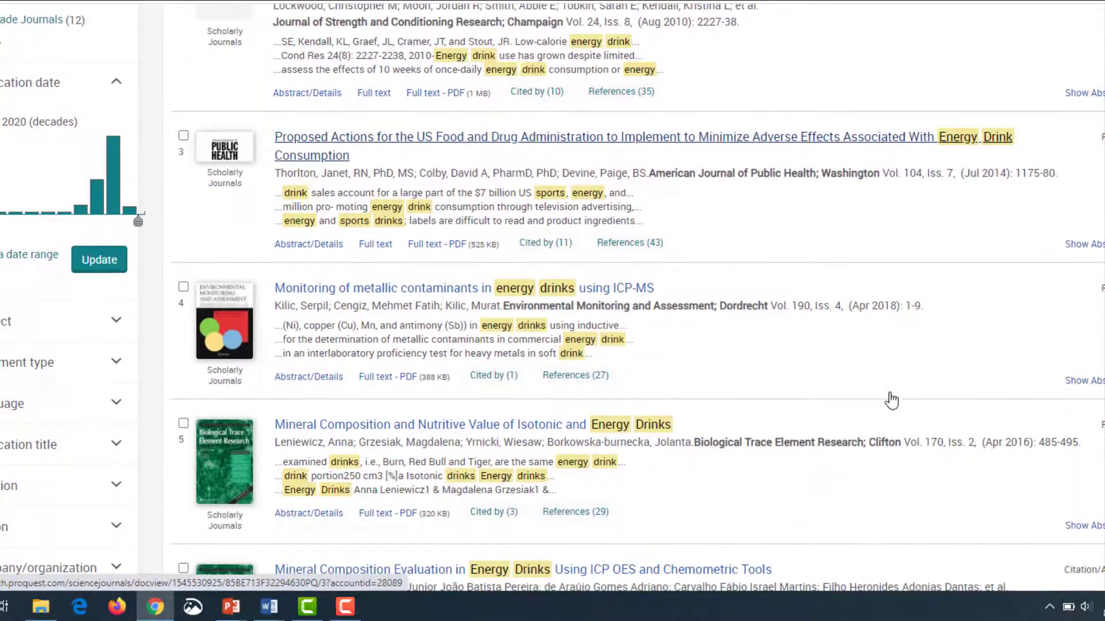
scroll(890, 399, down, 1)
scroll(637, 298, down, 5)
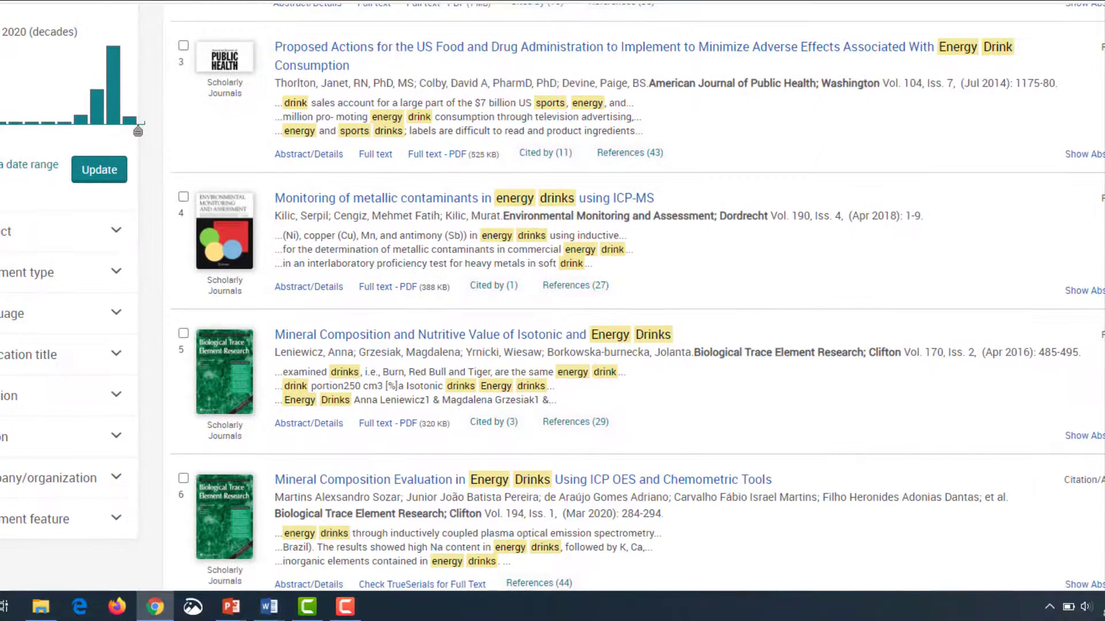
scroll(587, 180, down, 2)
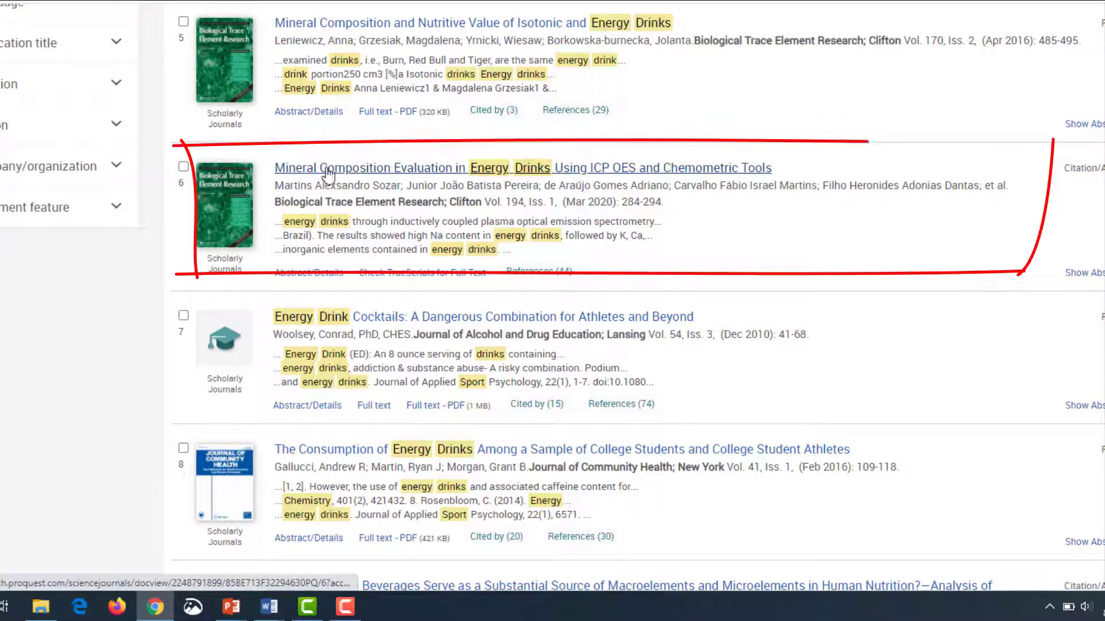
click(450, 172)
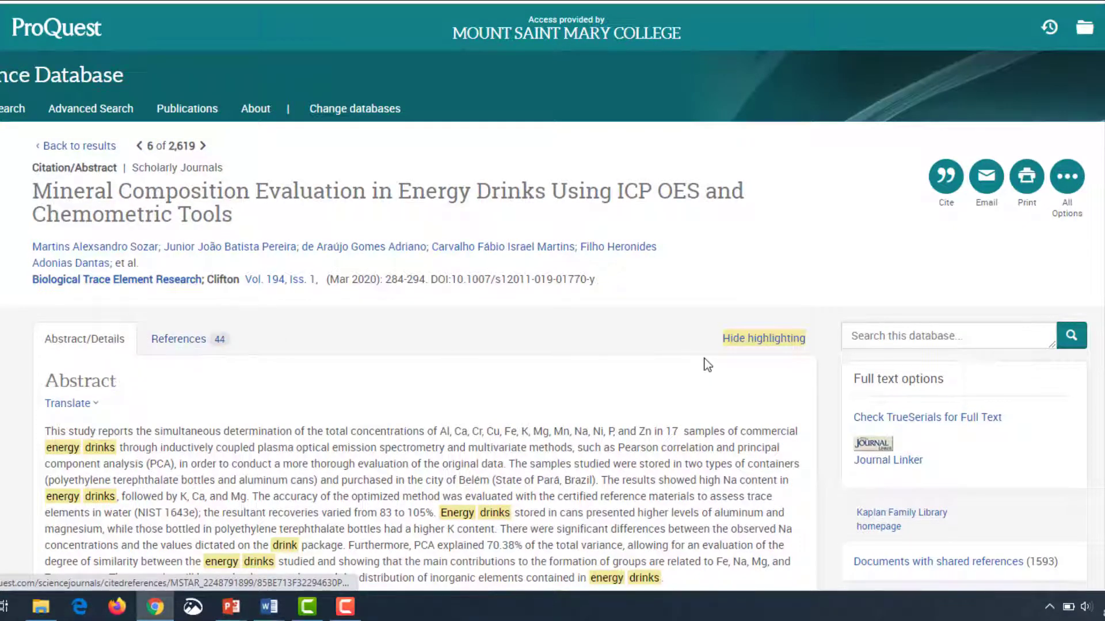
scroll(752, 363, down, 1)
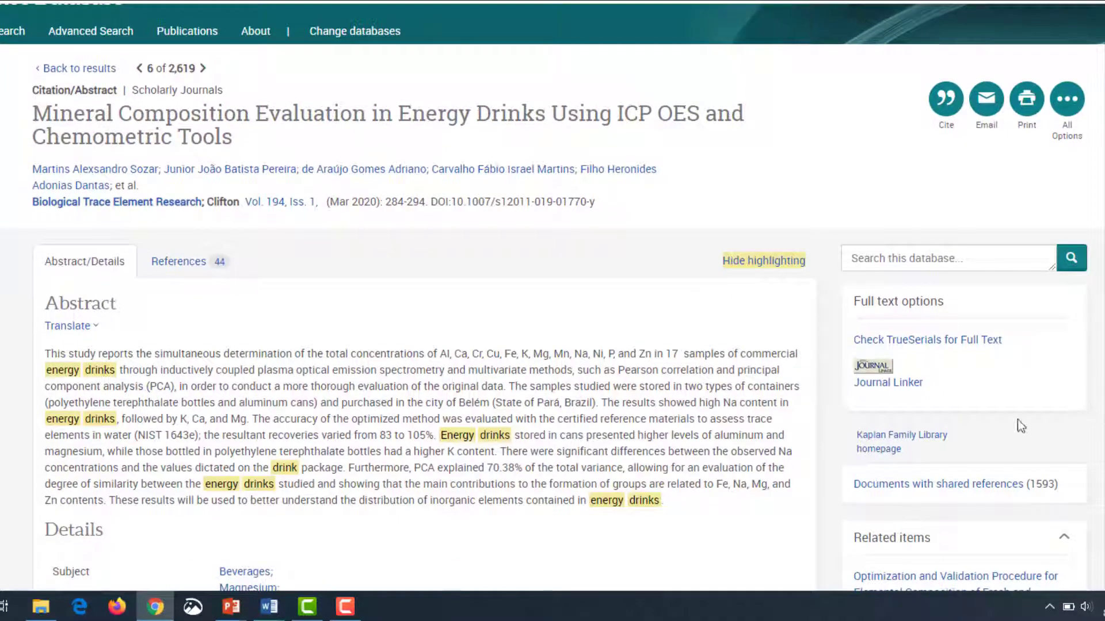
click(897, 342)
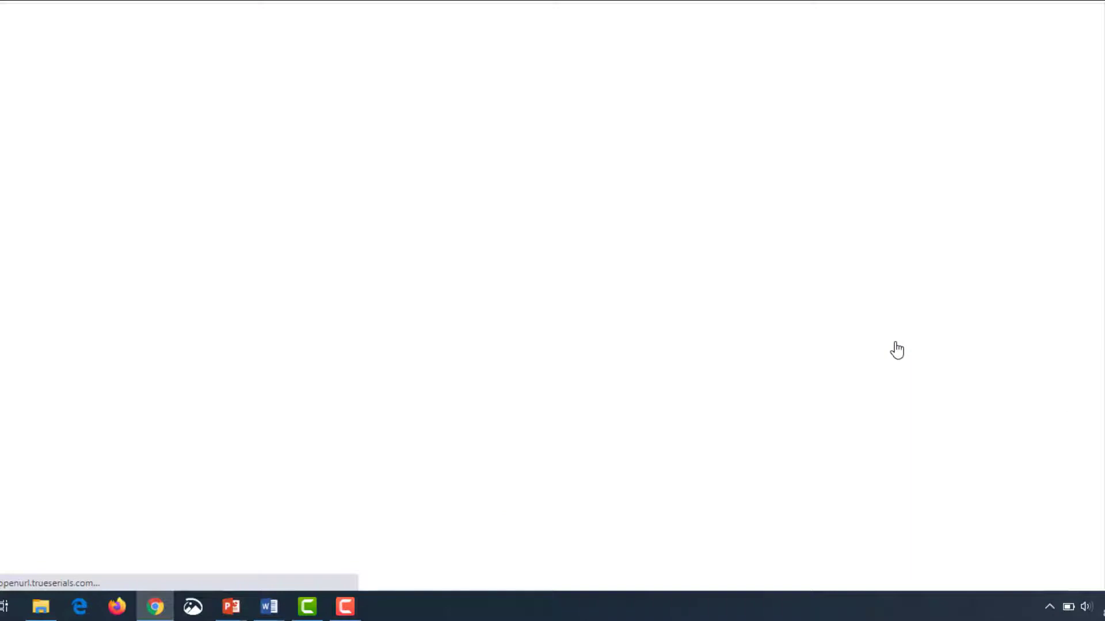